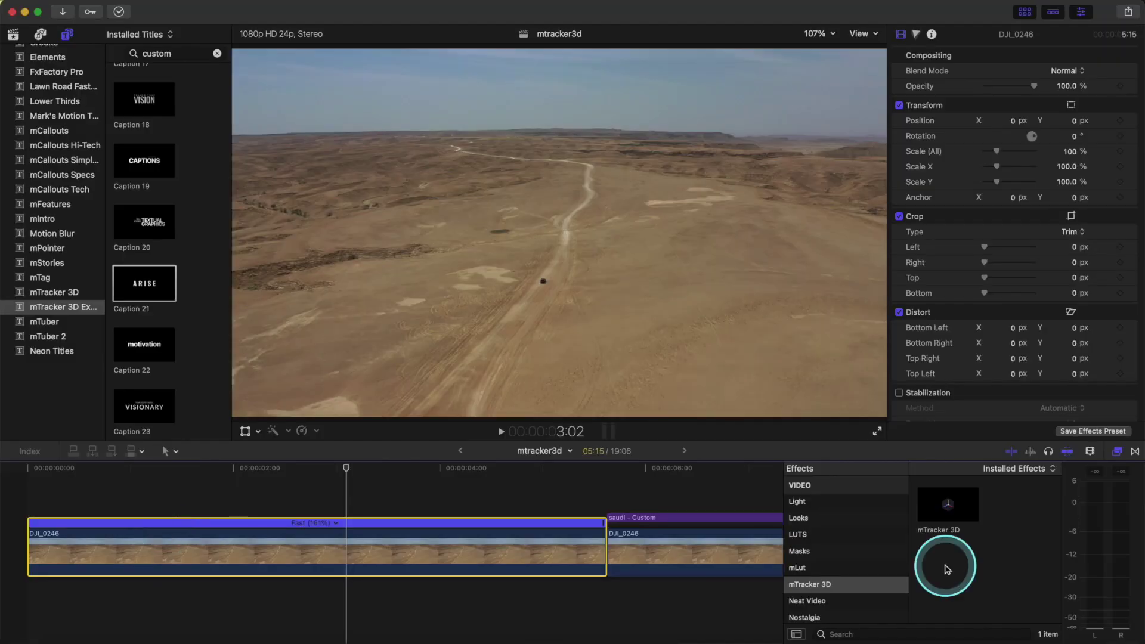
- Apply the MotionVFX mTracker 3D effect to the DJI_0246 drone clip
drag(945, 564, 440, 550)
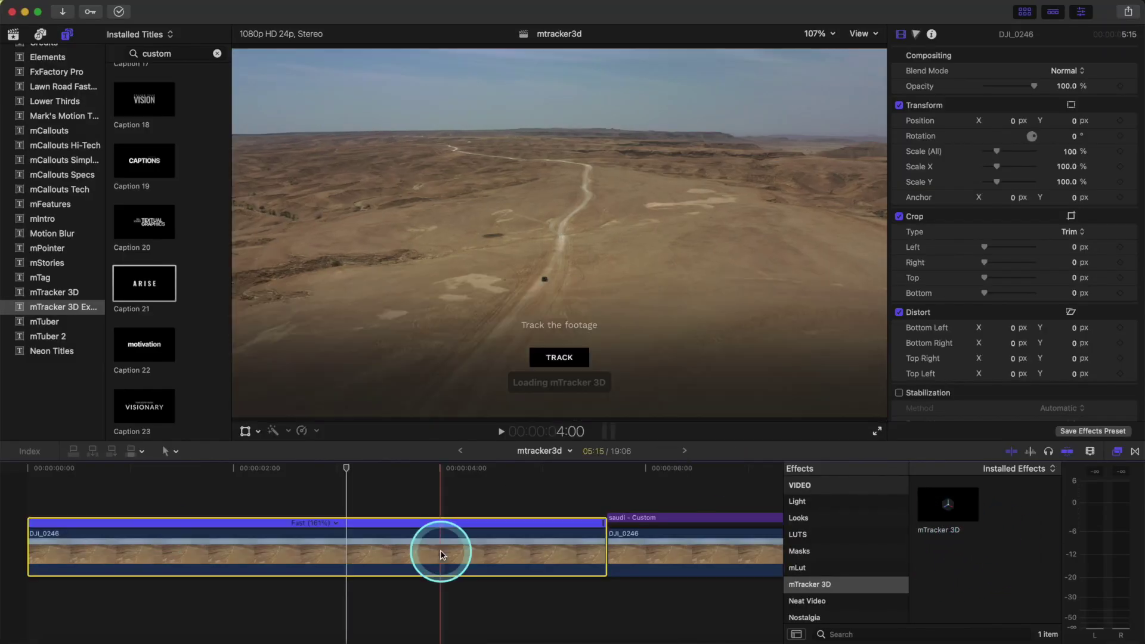
- Run the mTracker 3D camera track on DJI_0246 until calibration finishes
click(555, 361)
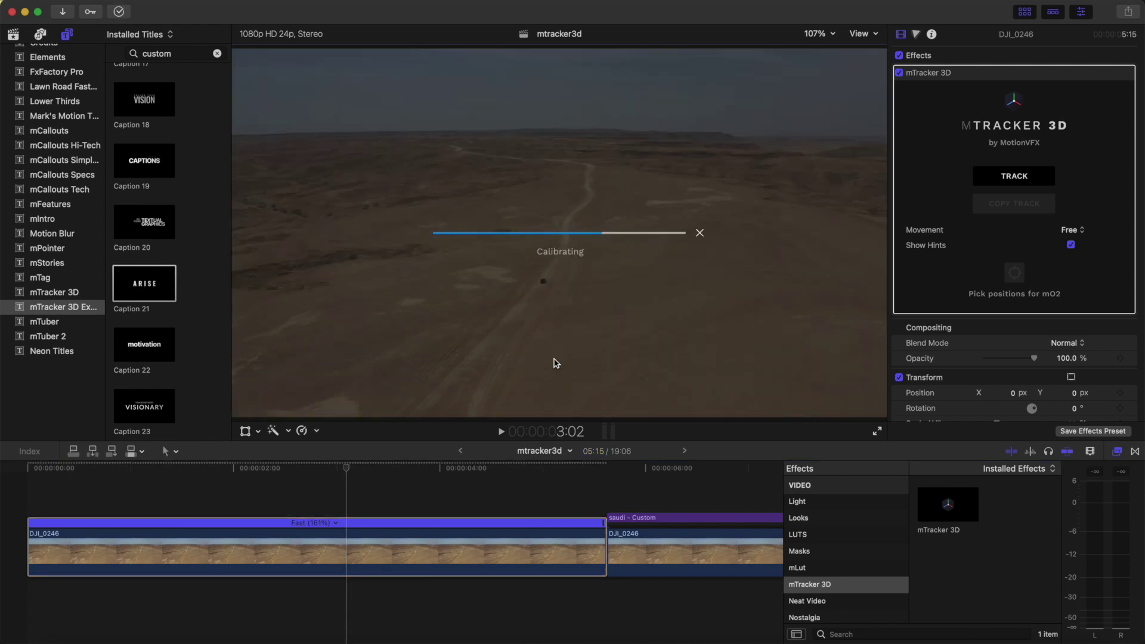
click(555, 363)
click(744, 453)
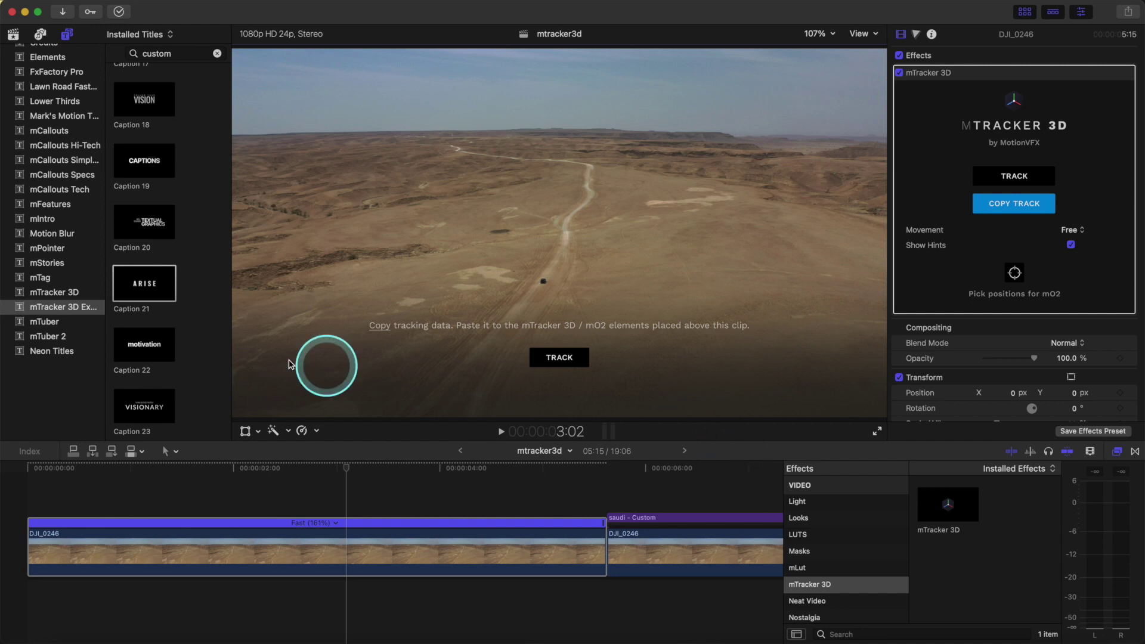
- Preview the mTracker 3D title templates in the Titles browser
click(55, 292)
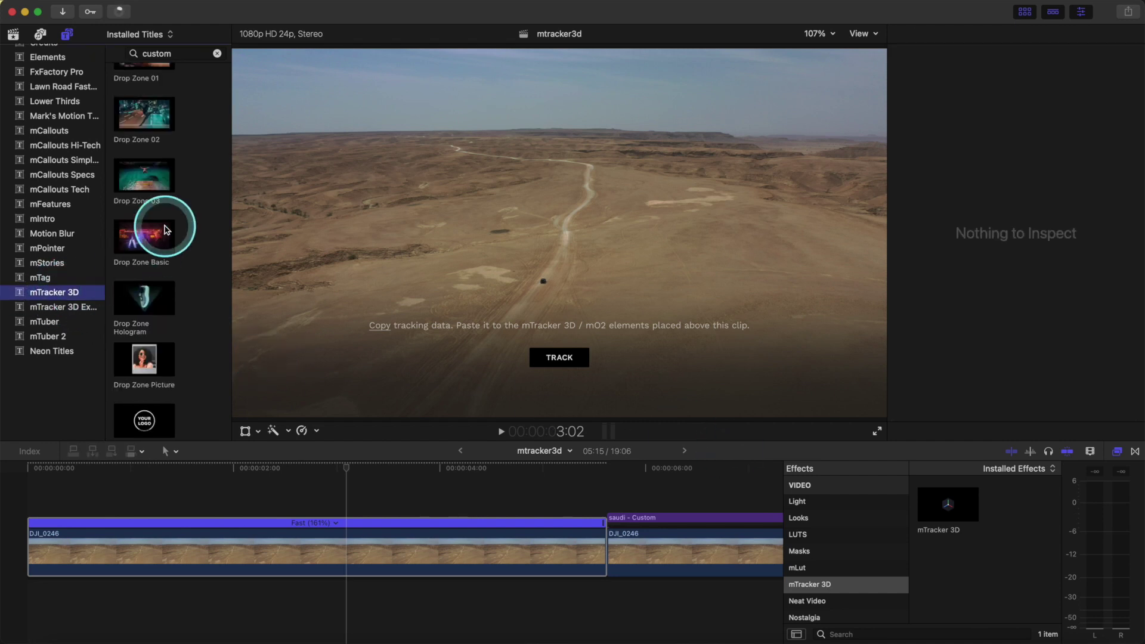
scroll(161, 227, up, 10)
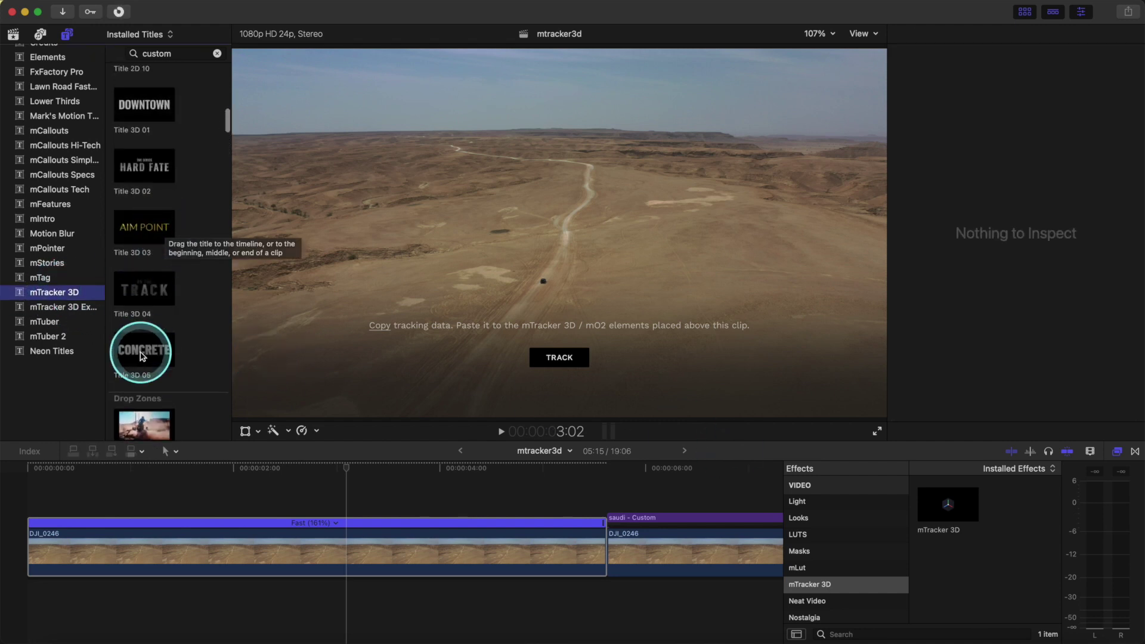
click(142, 356)
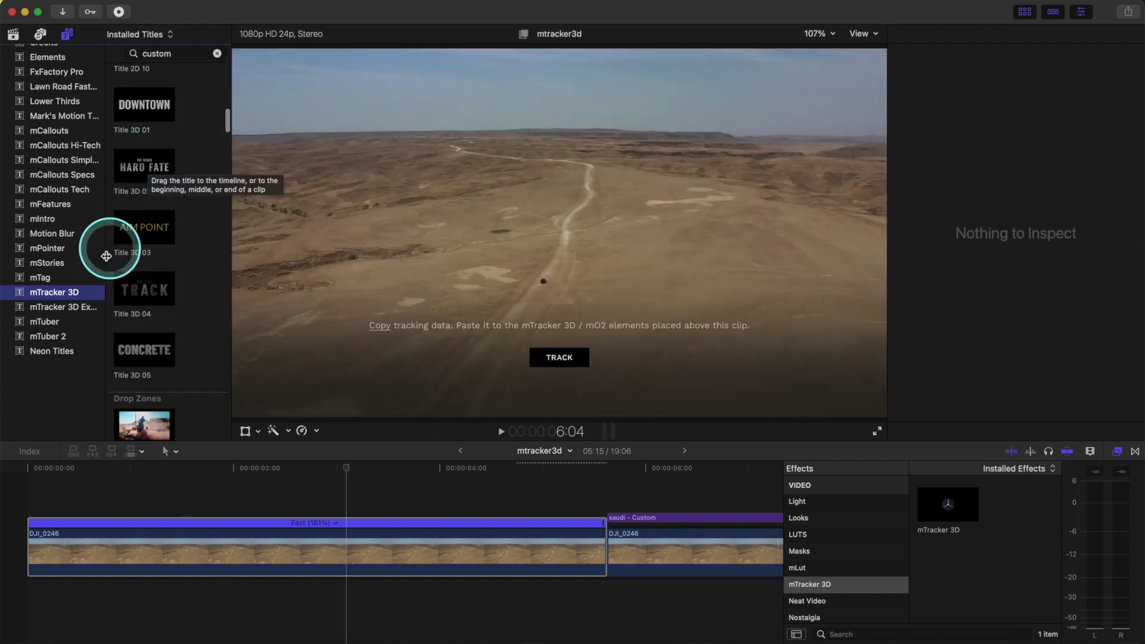
- Place Caption 21 above the drone clip and trim its end to the 5:15 playhead
click(76, 307)
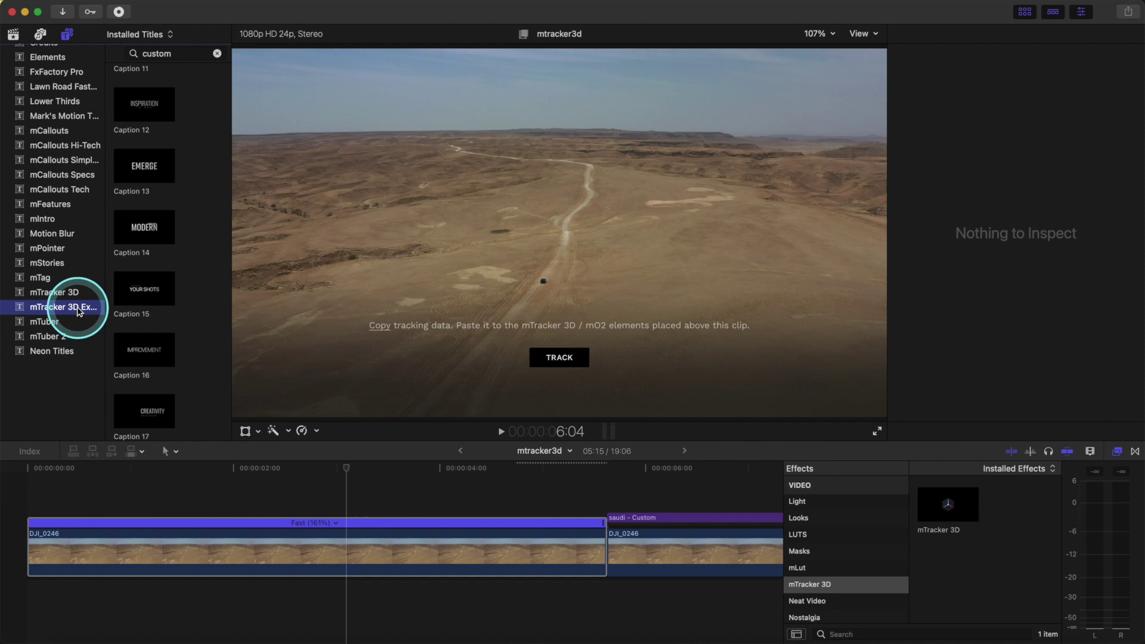
scroll(137, 295, down, 8)
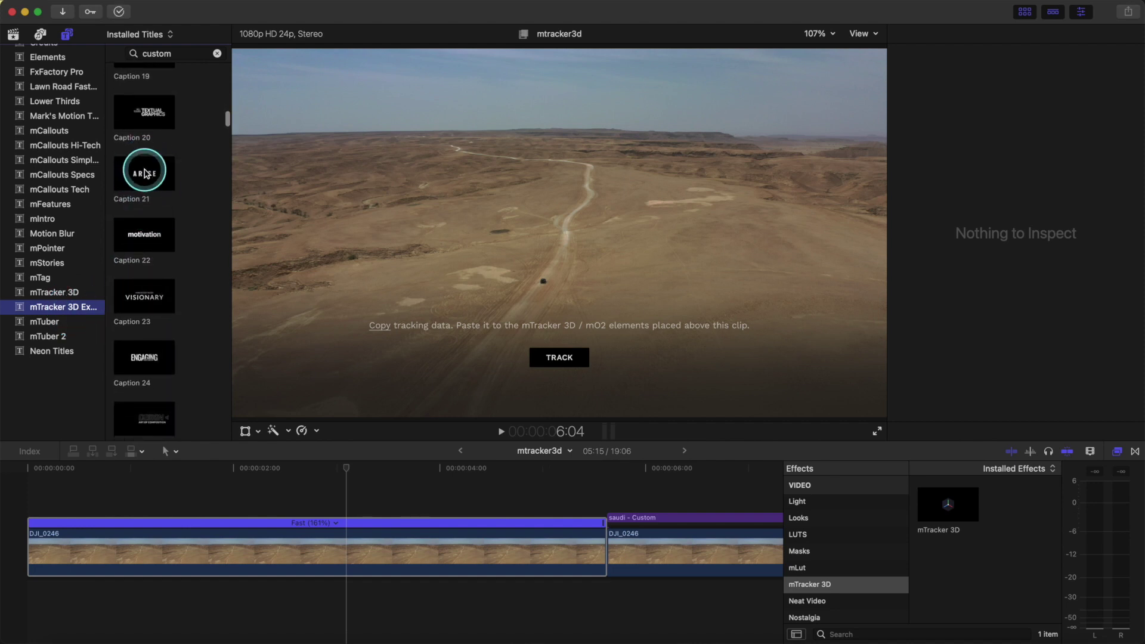
drag(145, 171, 40, 495)
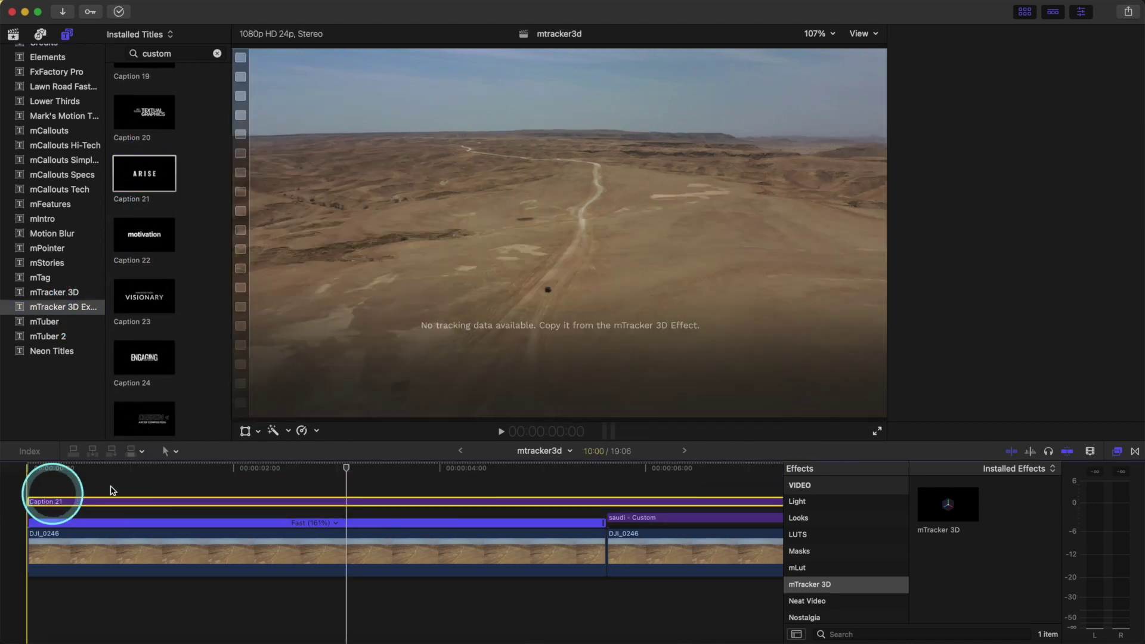
click(603, 477)
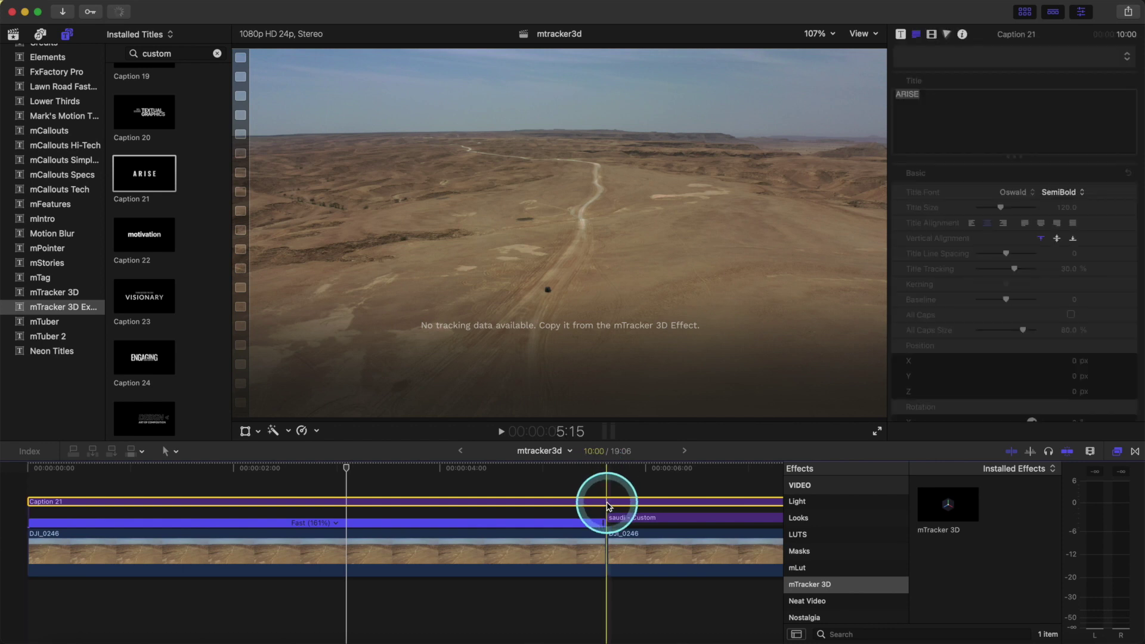
key(alt+])
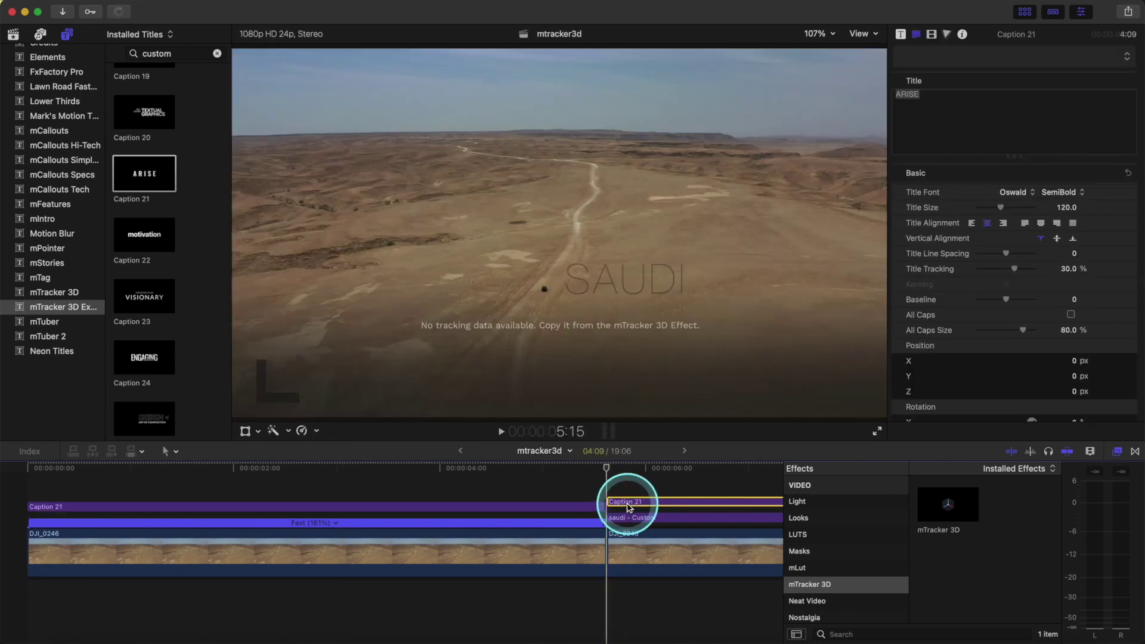
- Change Caption 21's title text from ARISE to SAUDI
click(269, 506)
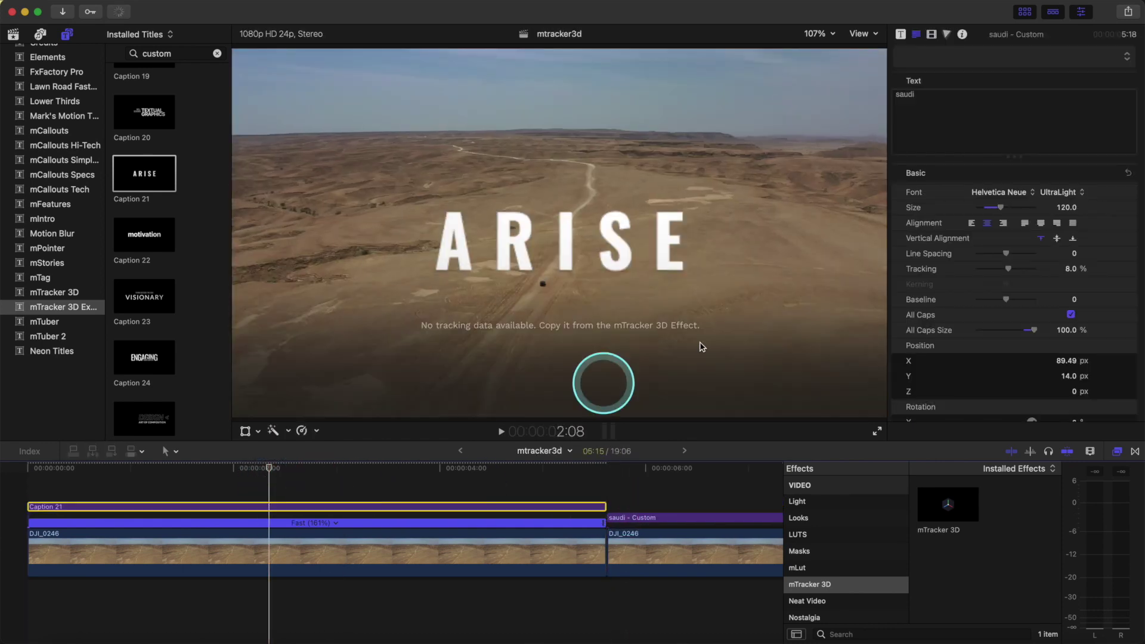
click(901, 34)
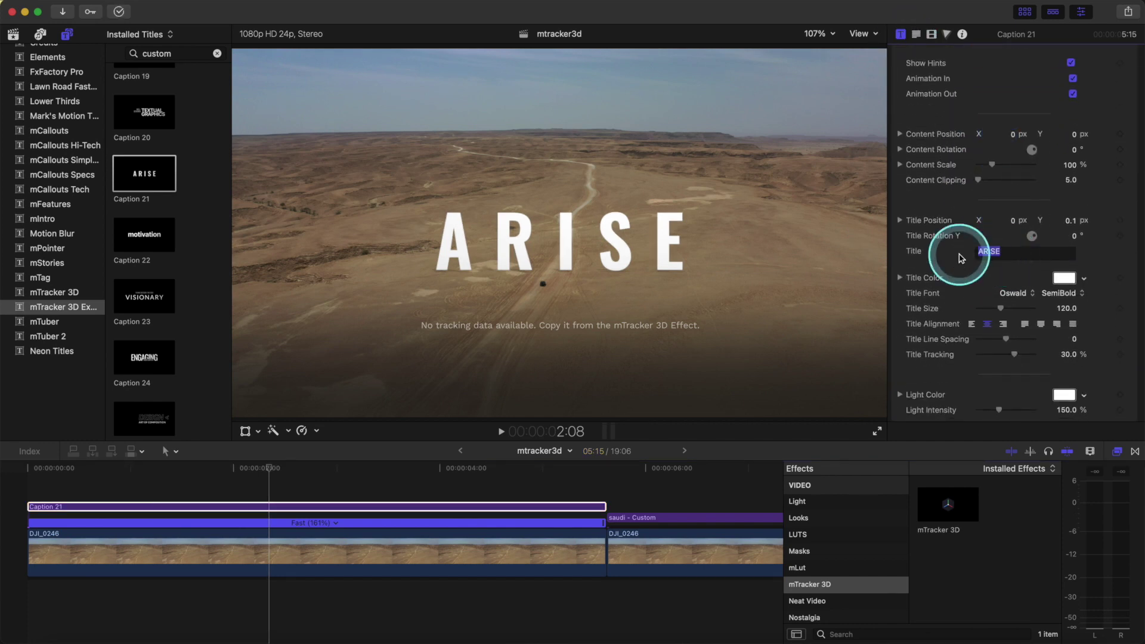
text(SAUDI)
scroll(987, 283, down, 5)
- Enable 3D Text for the SAUDI title
click(916, 34)
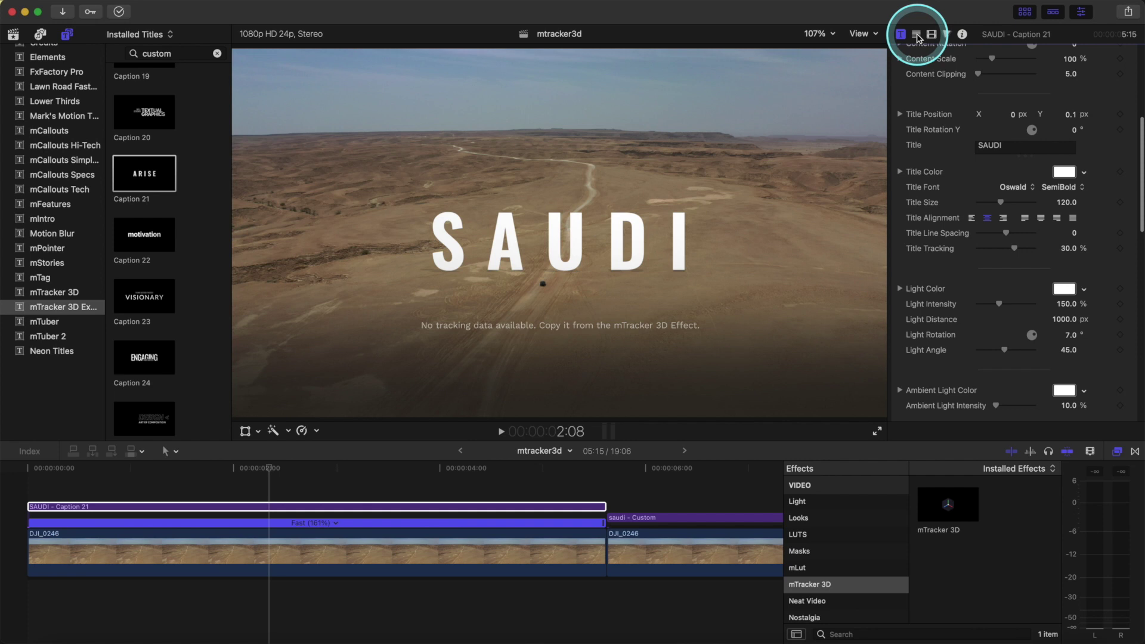
scroll(972, 291, down, 8)
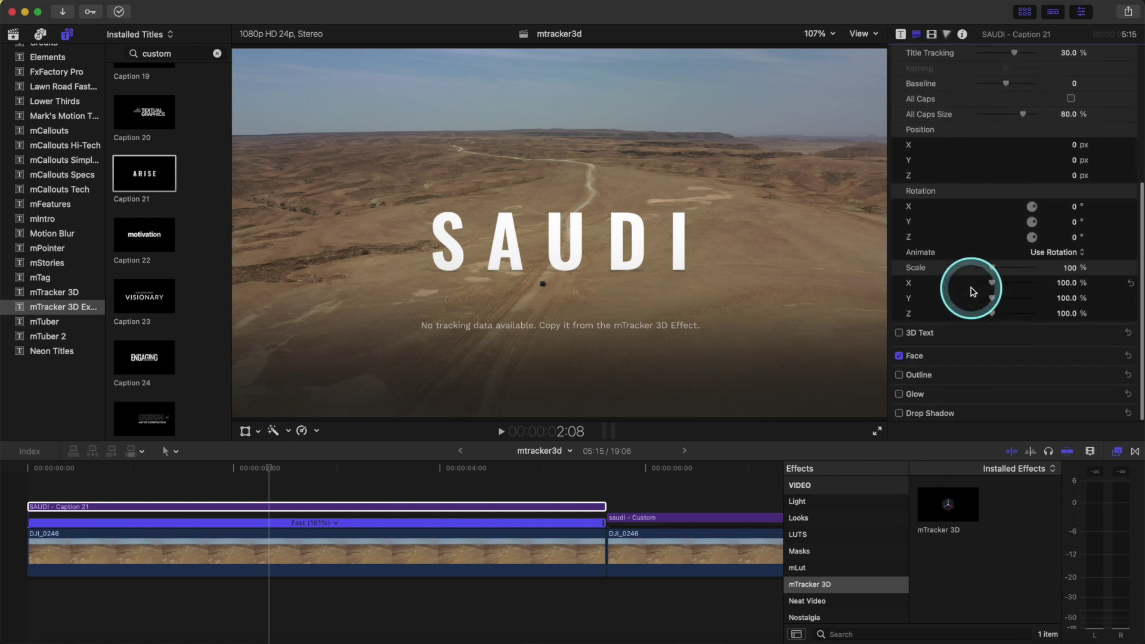
click(900, 333)
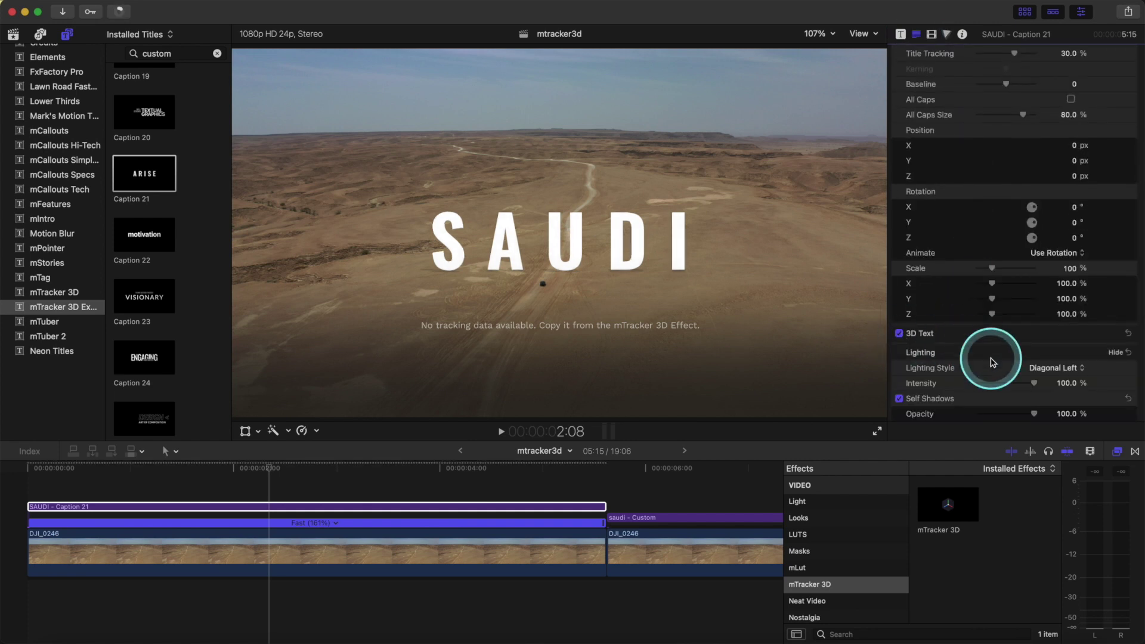
- Try the Stone > Ancient Structure material on the SAUDI letters
scroll(992, 360, down, 10)
scroll(992, 362, down, 2)
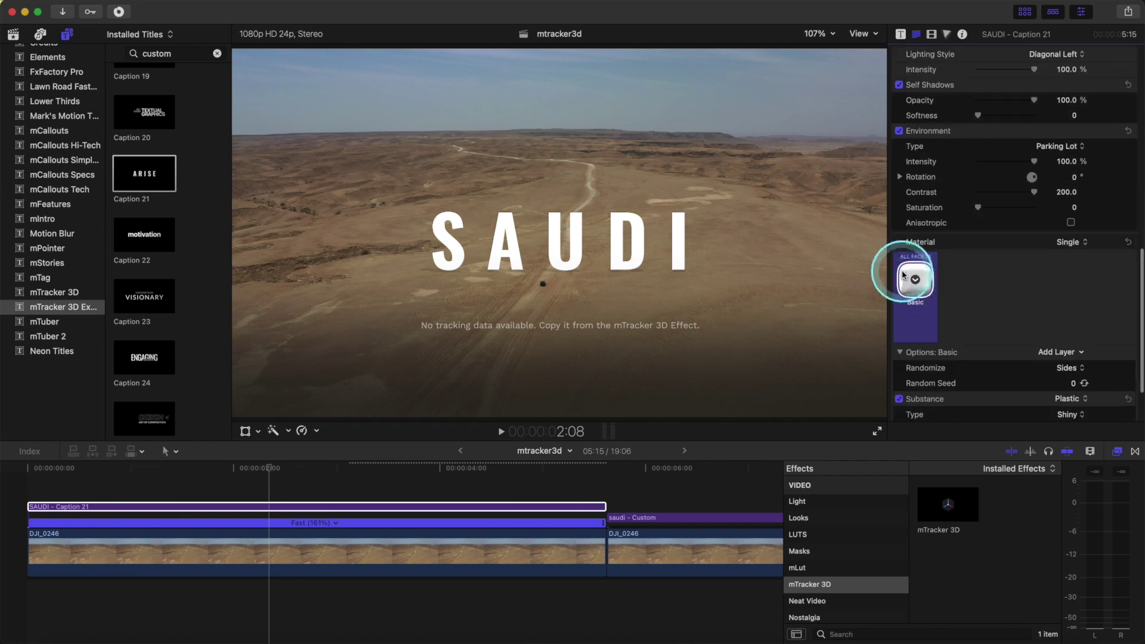
click(915, 282)
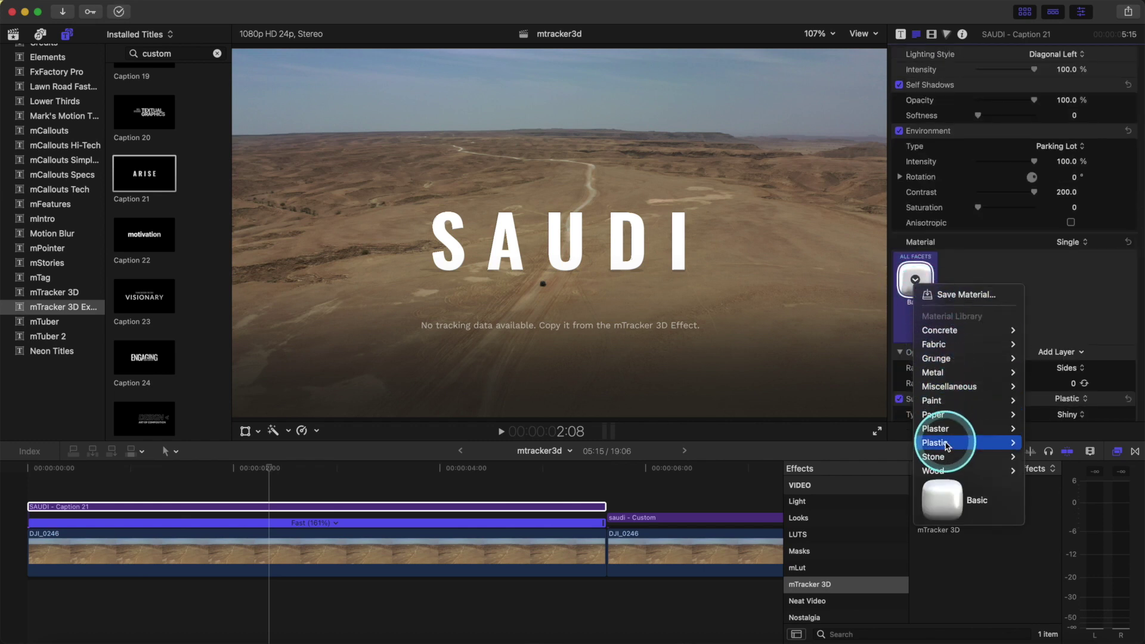
mouse_move(943, 414)
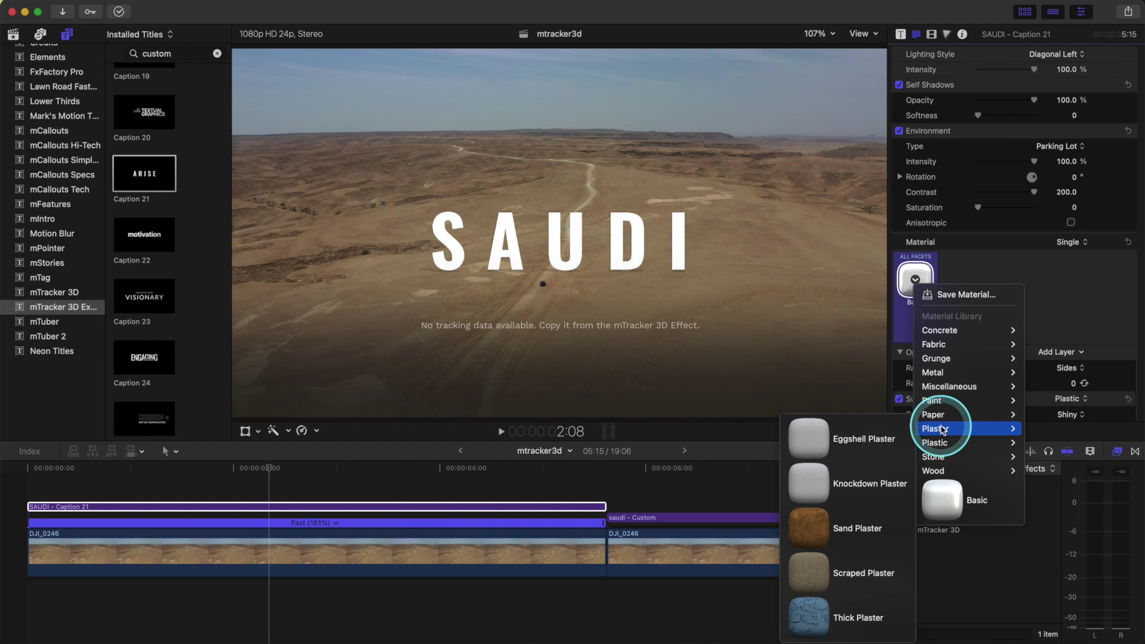
mouse_move(943, 466)
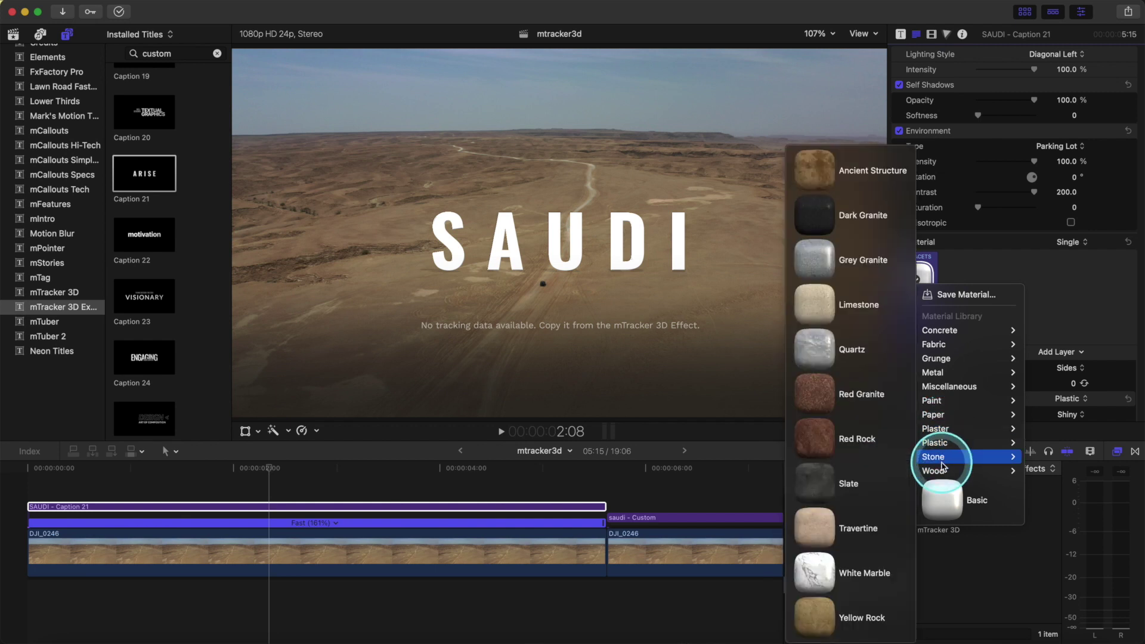
click(851, 182)
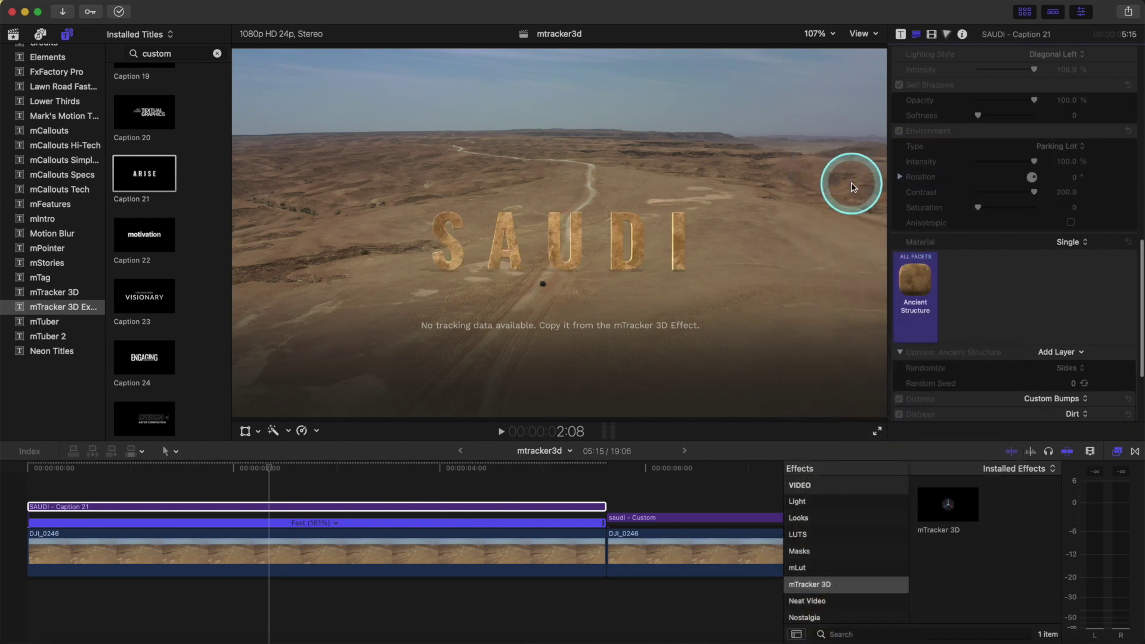
- Switch the letters' material to Plaster > Sand Plaster
click(915, 278)
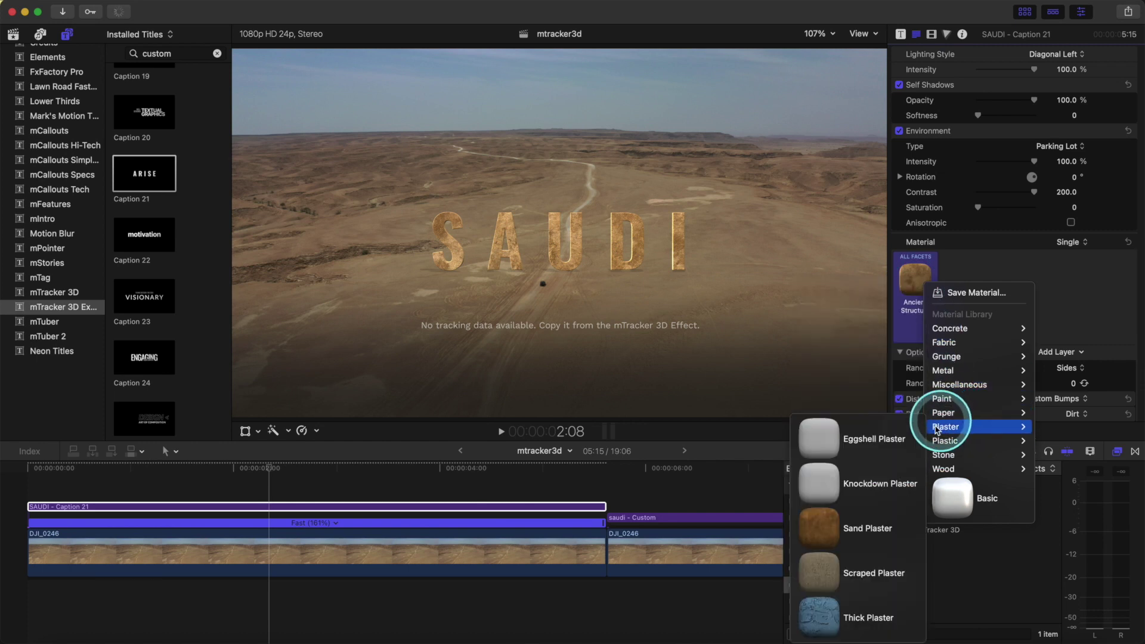
click(842, 526)
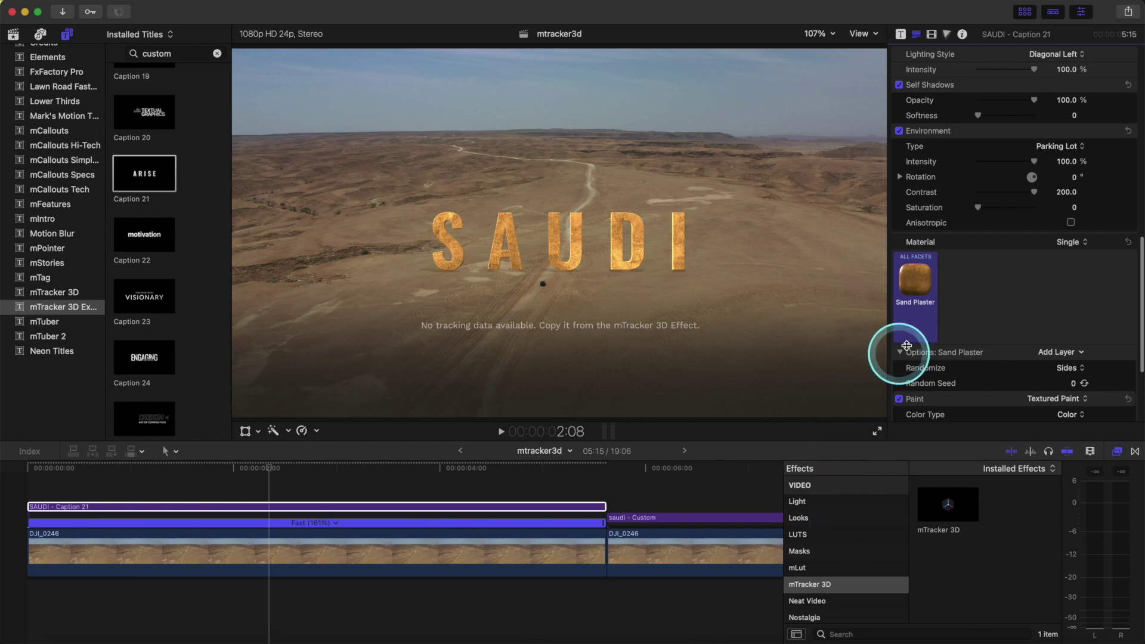
scroll(984, 257, down, 5)
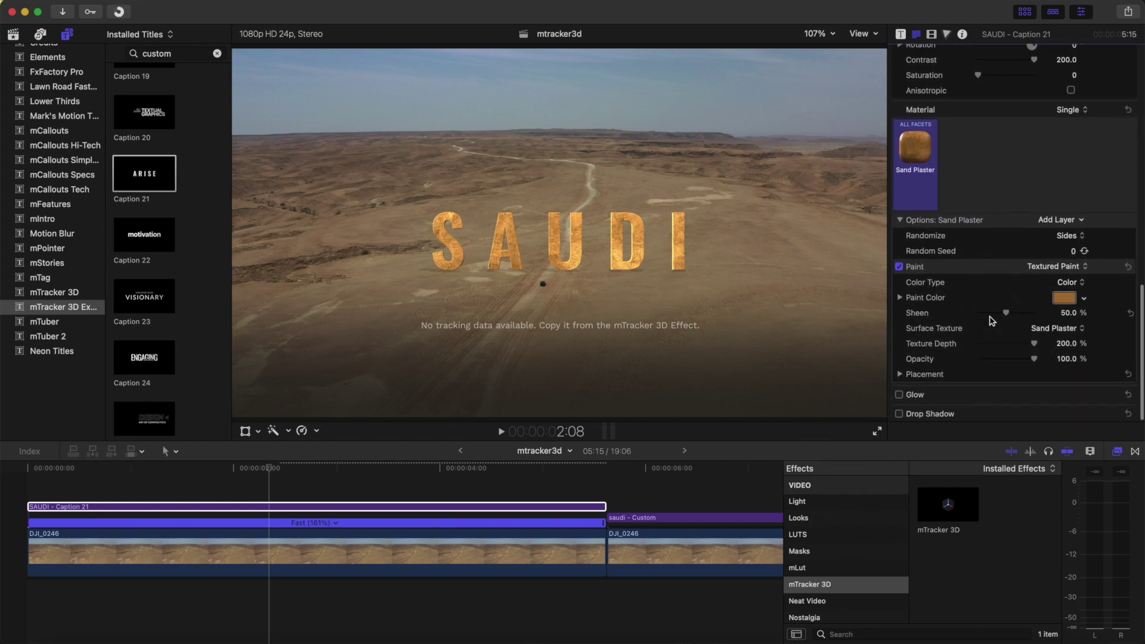
- Sample the desert colour for the paint and tune it to Hue 31°, Saturation 33%, Brightness 40%
click(1065, 300)
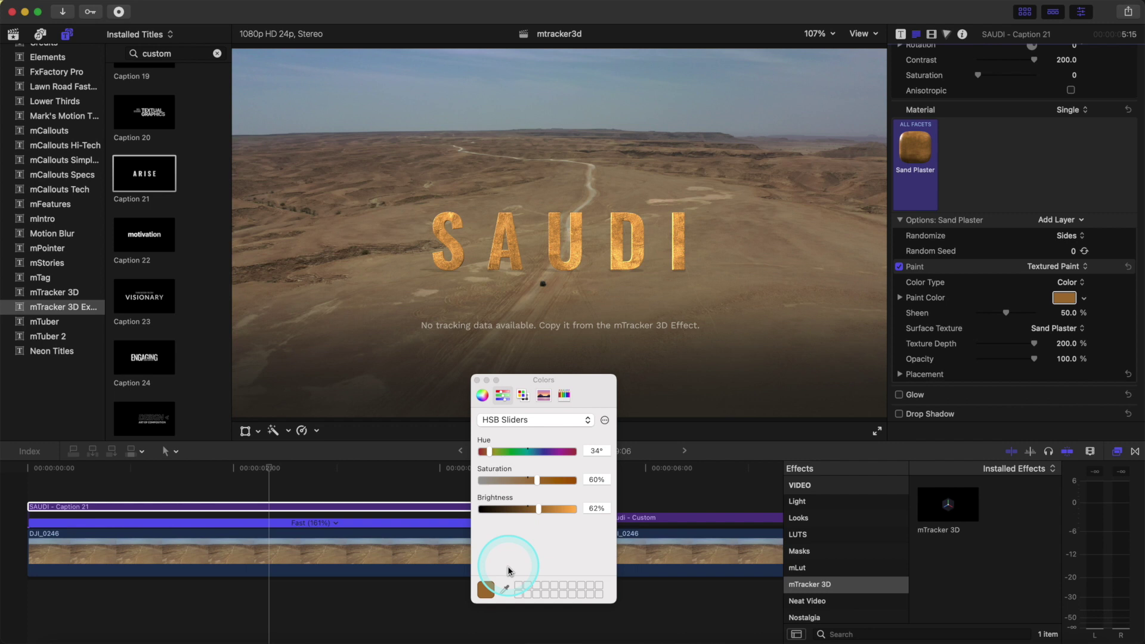
click(505, 590)
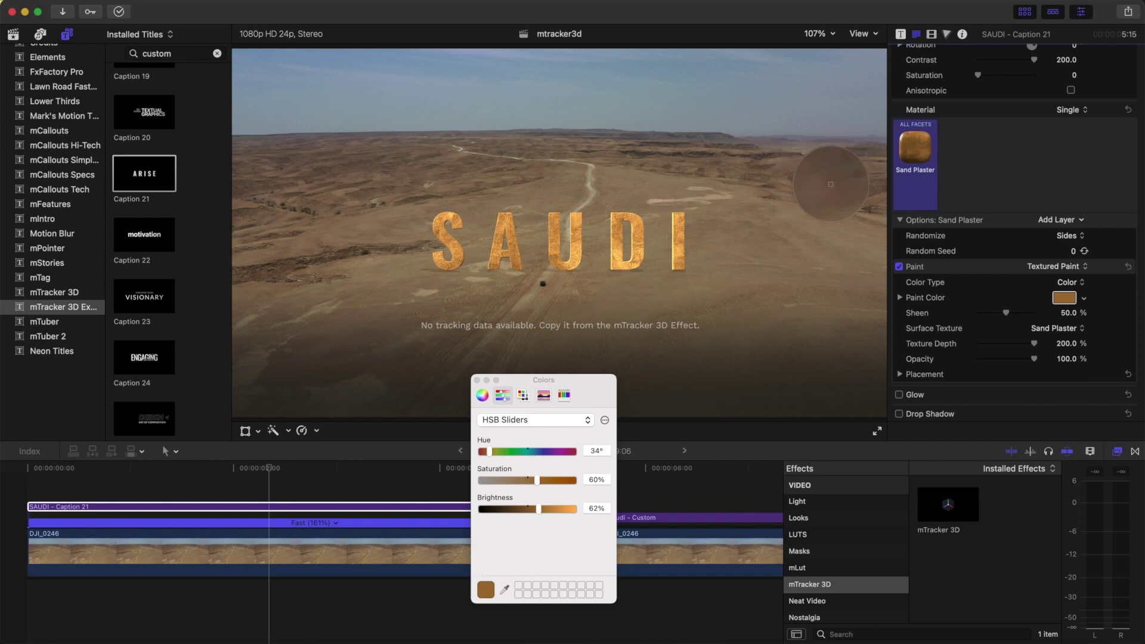
click(866, 209)
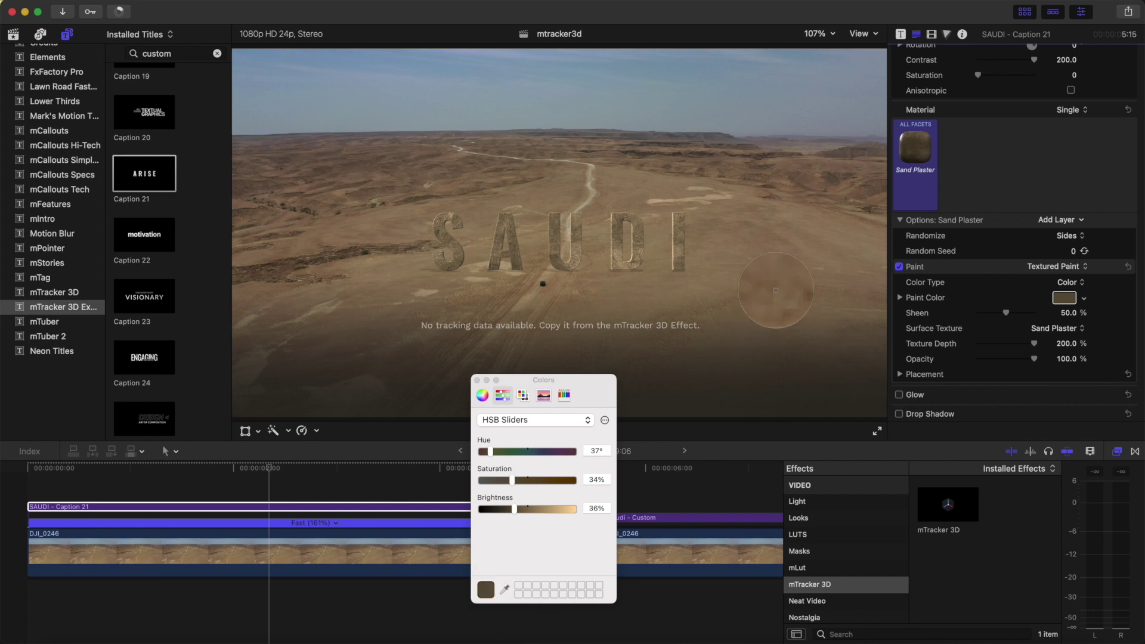
click(871, 204)
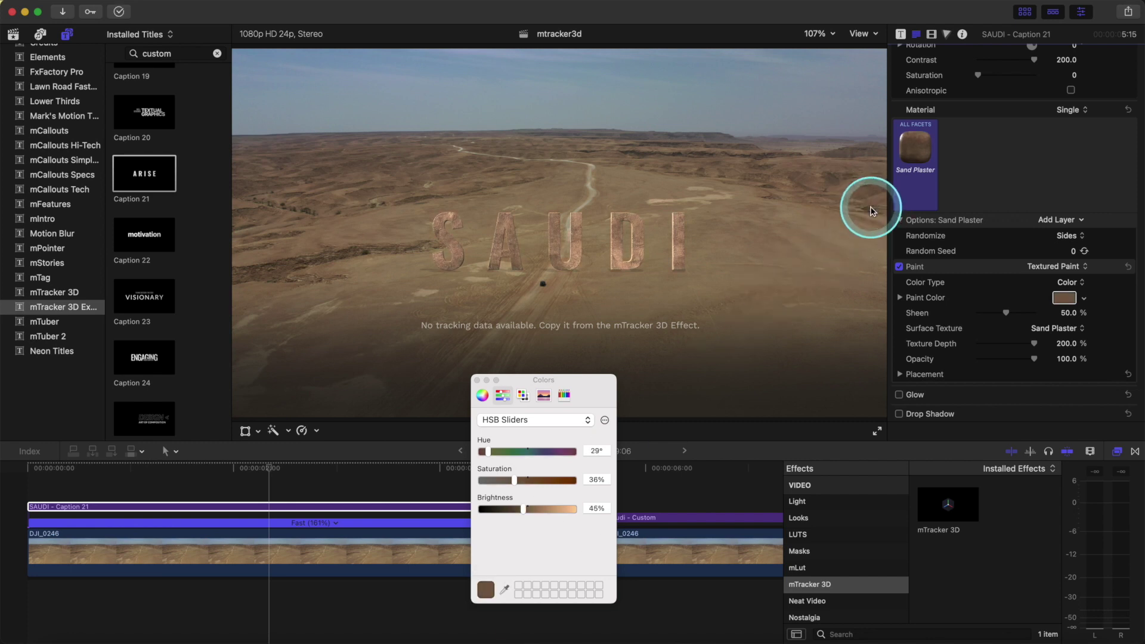
drag(514, 480, 518, 509)
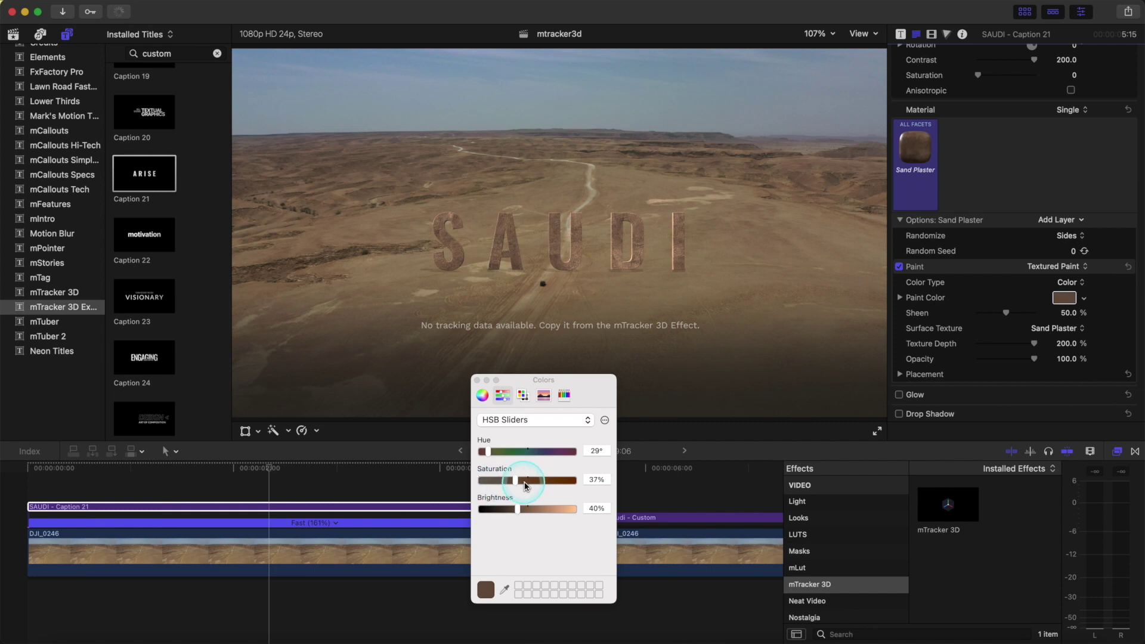
drag(515, 486, 492, 458)
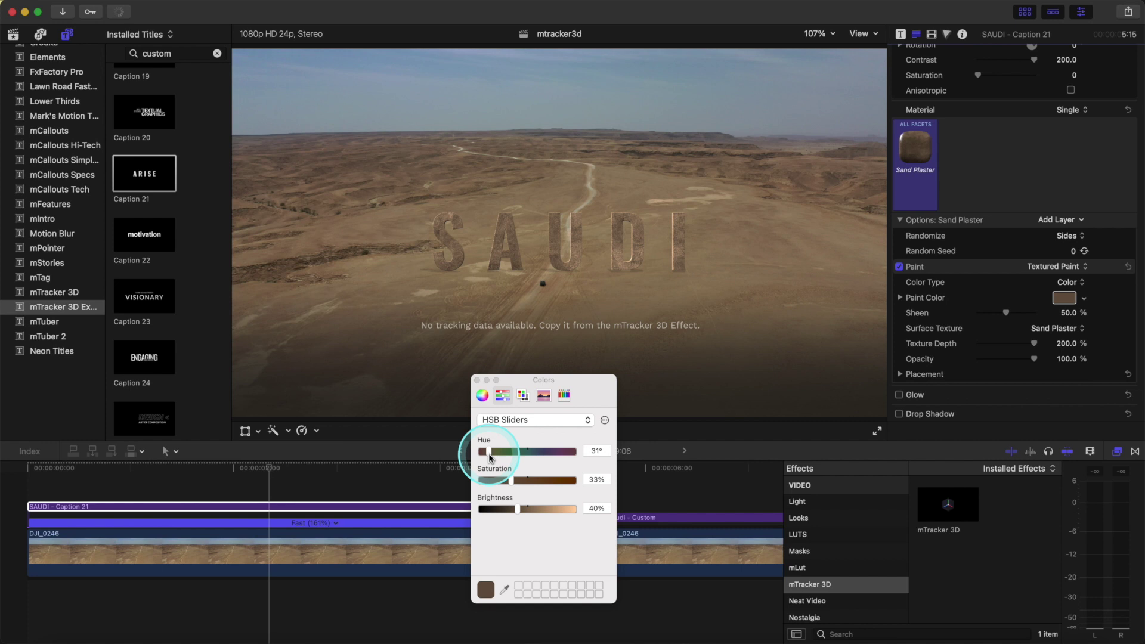
- Set text Depth to 65 with a Round front edge of size 5.55
scroll(1023, 378, up, 5)
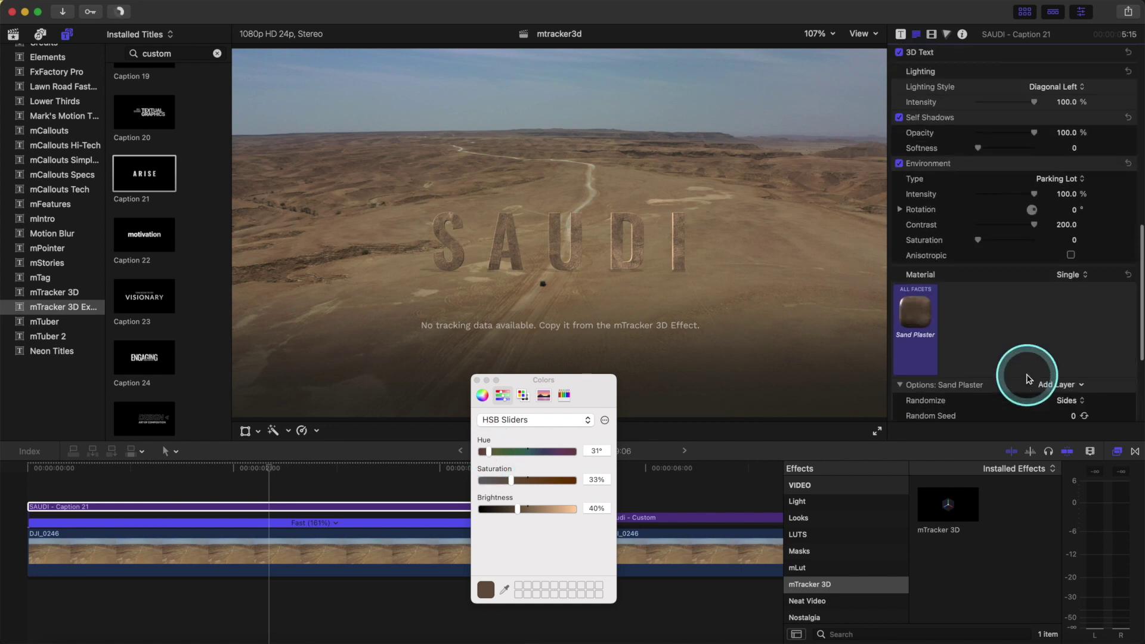
scroll(1115, 243, up, 2)
click(1114, 213)
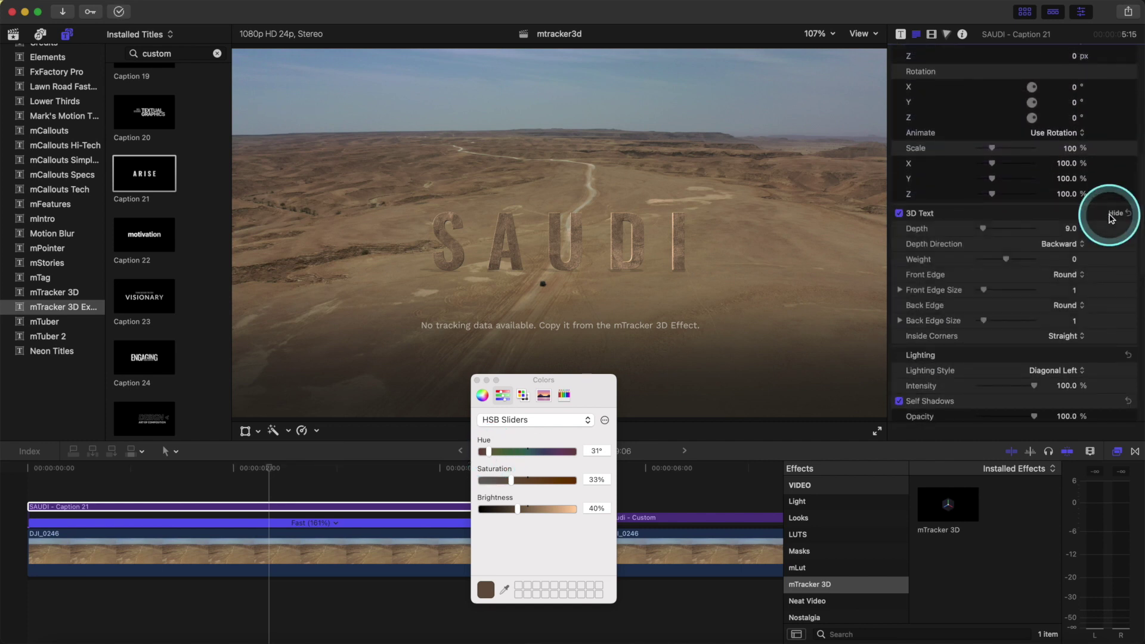
drag(995, 237, 1001, 233)
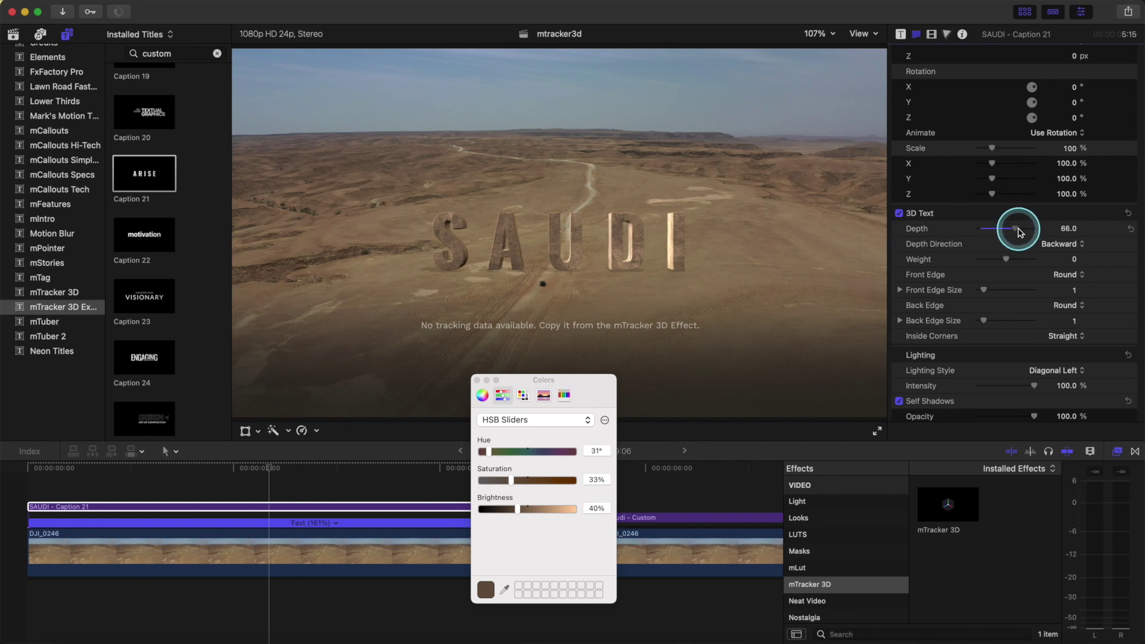
click(1067, 274)
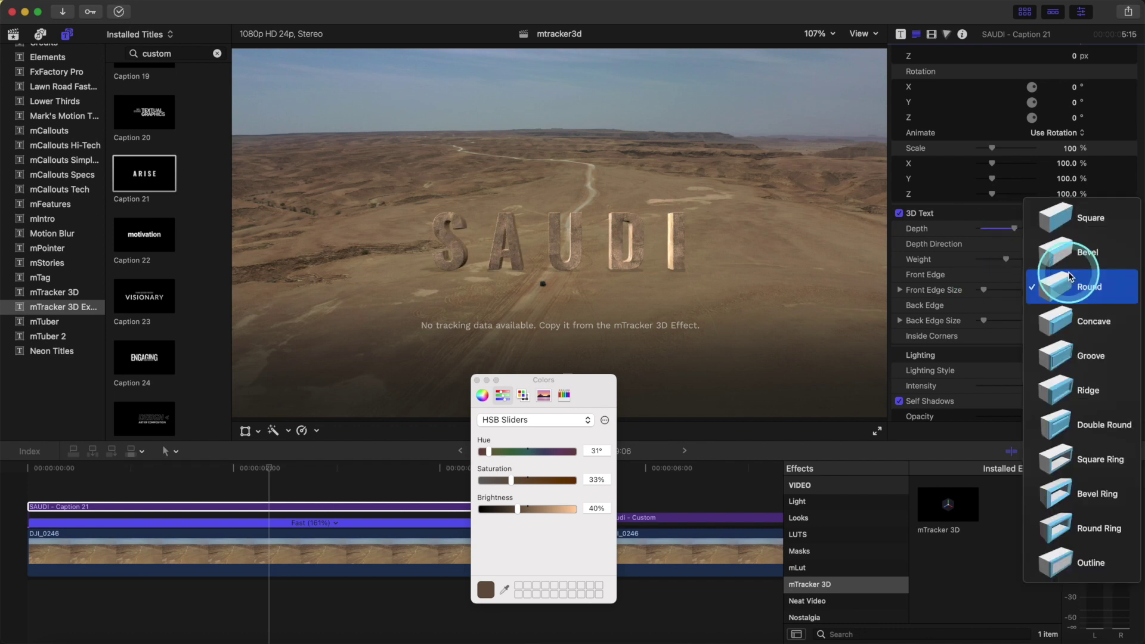
click(1072, 285)
drag(990, 289, 995, 293)
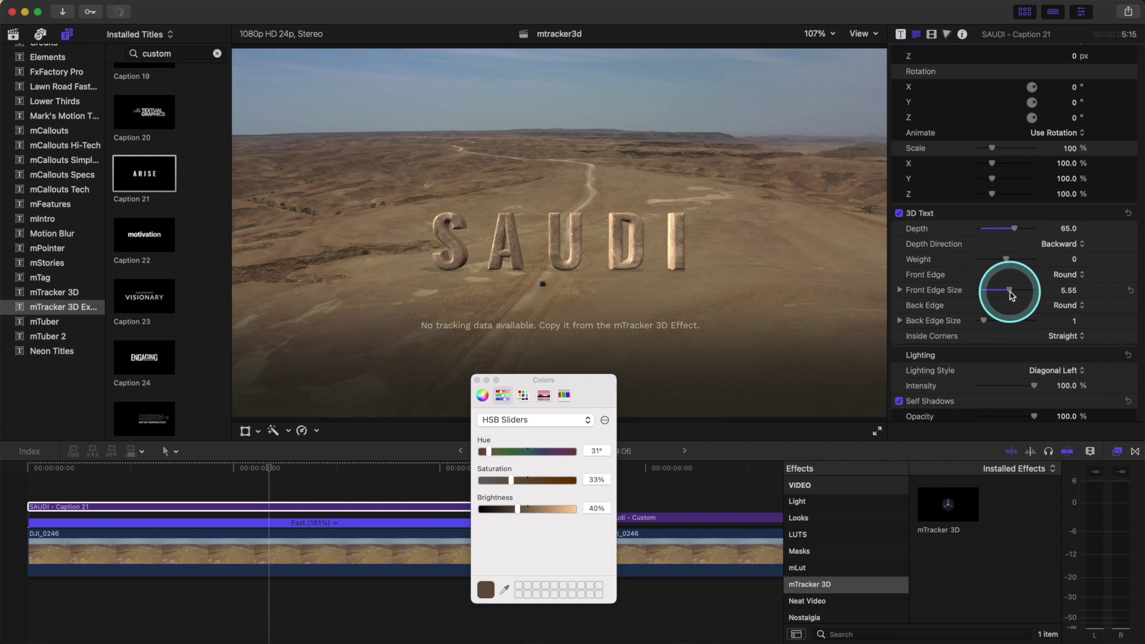
- Set the 3D text lighting style to Above
scroll(1009, 291, down, 3)
click(1048, 323)
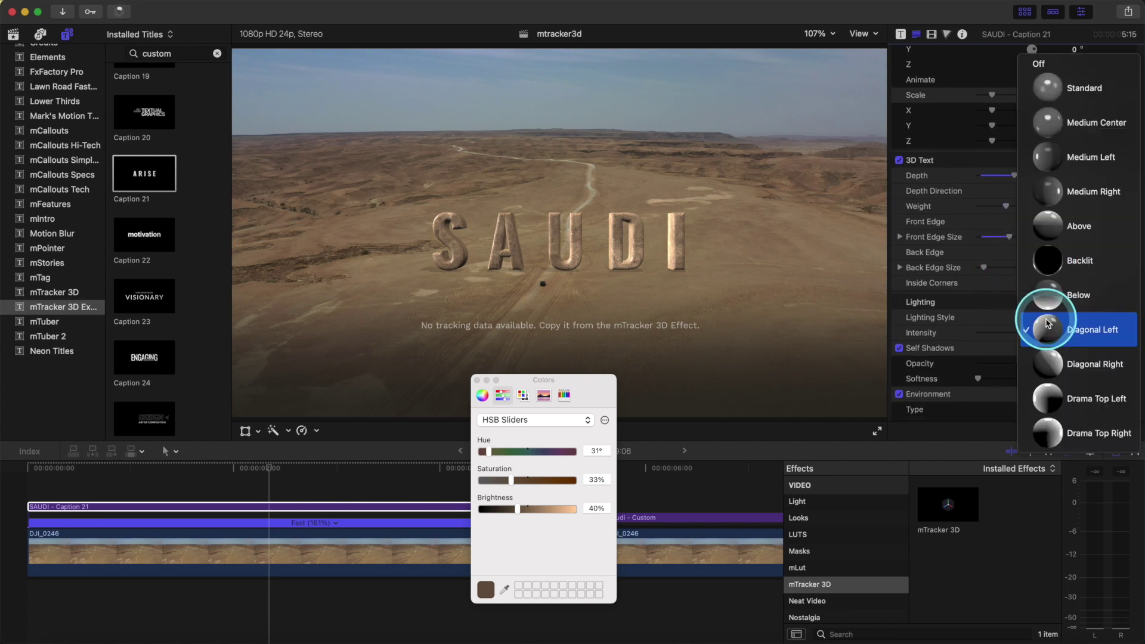
click(1054, 227)
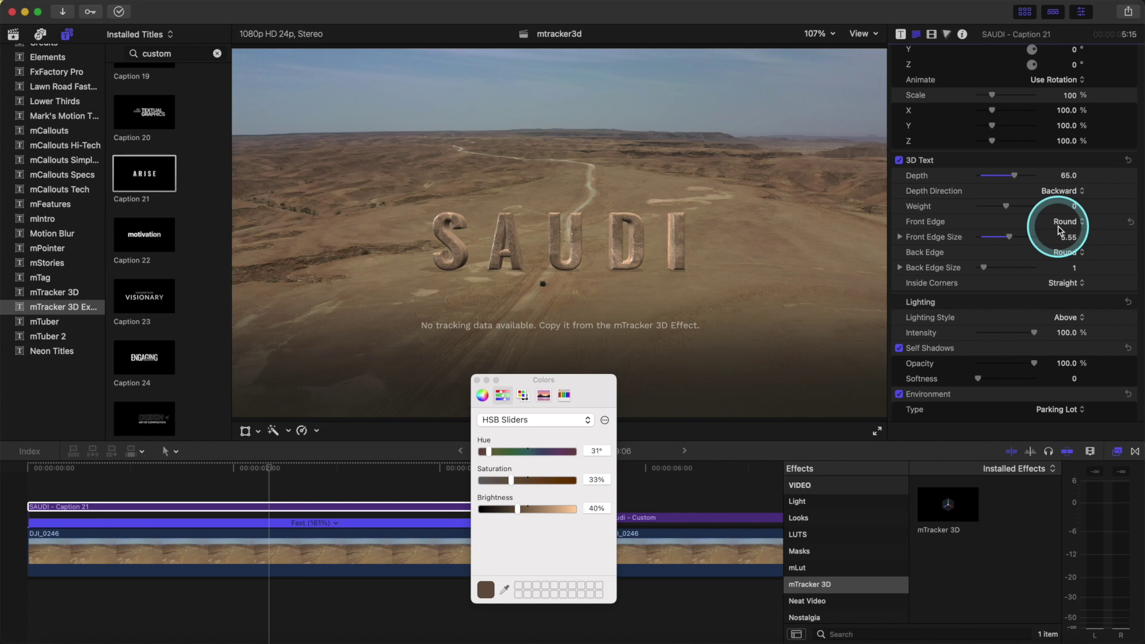
- Set the title's Light Rotation to 4° and Light Angle to 13
scroll(1059, 230, down, 5)
click(901, 34)
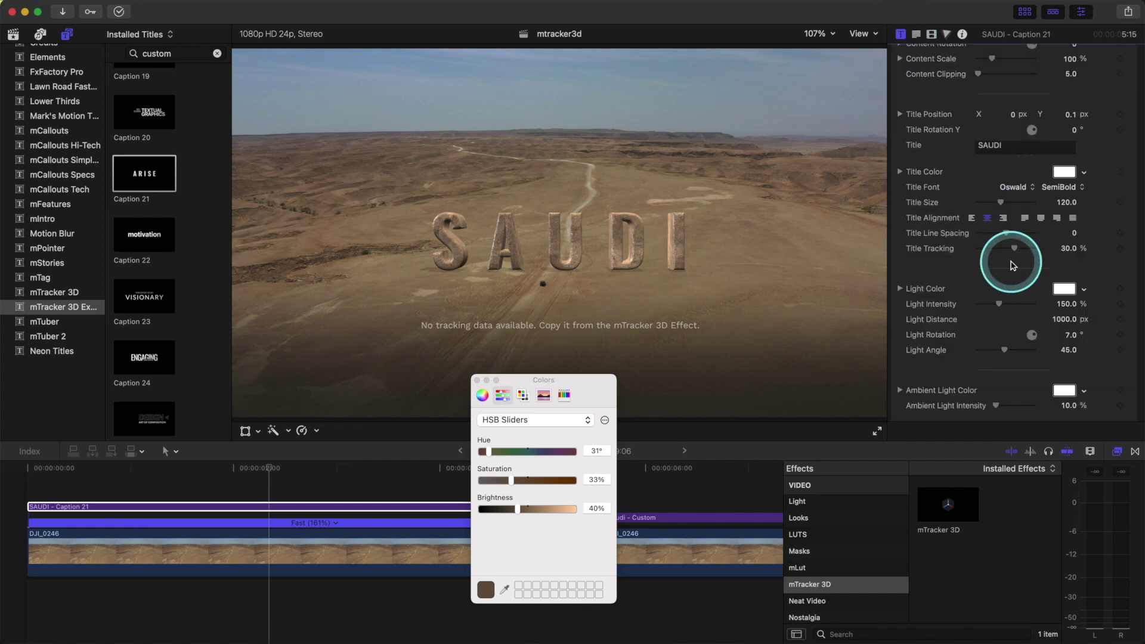
scroll(1012, 265, down, 5)
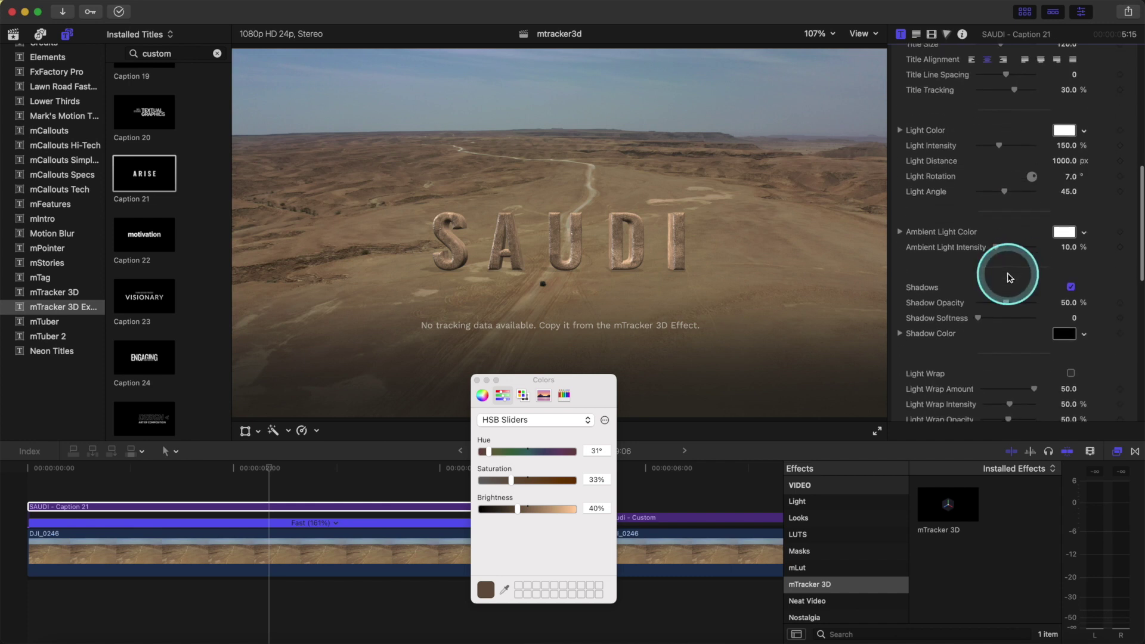
scroll(984, 310, down, 3)
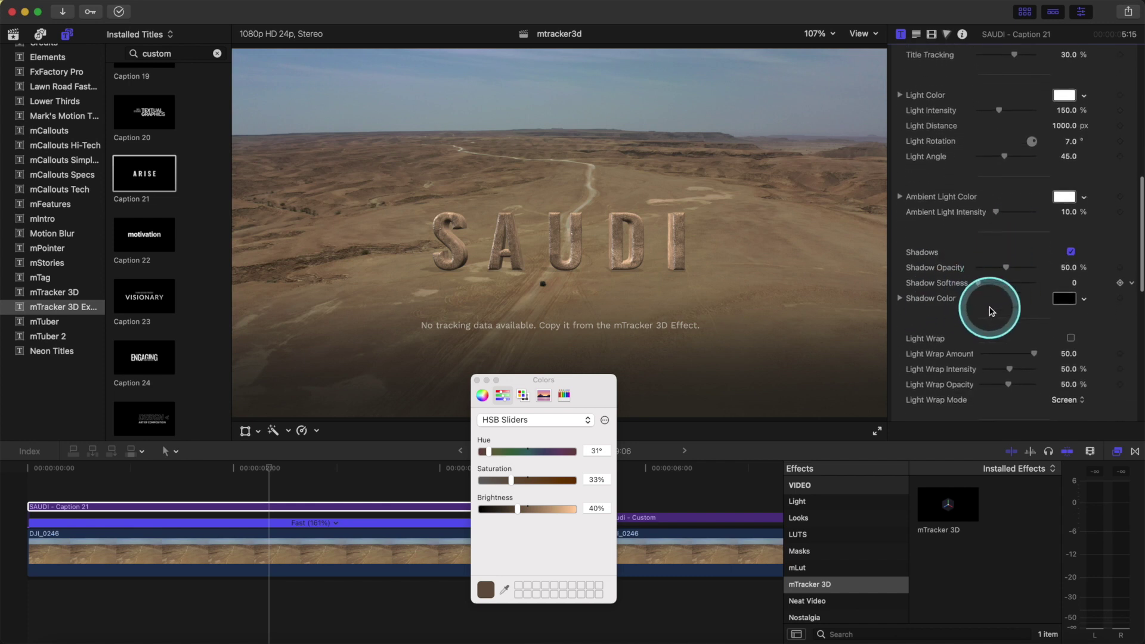
scroll(991, 310, down, 1)
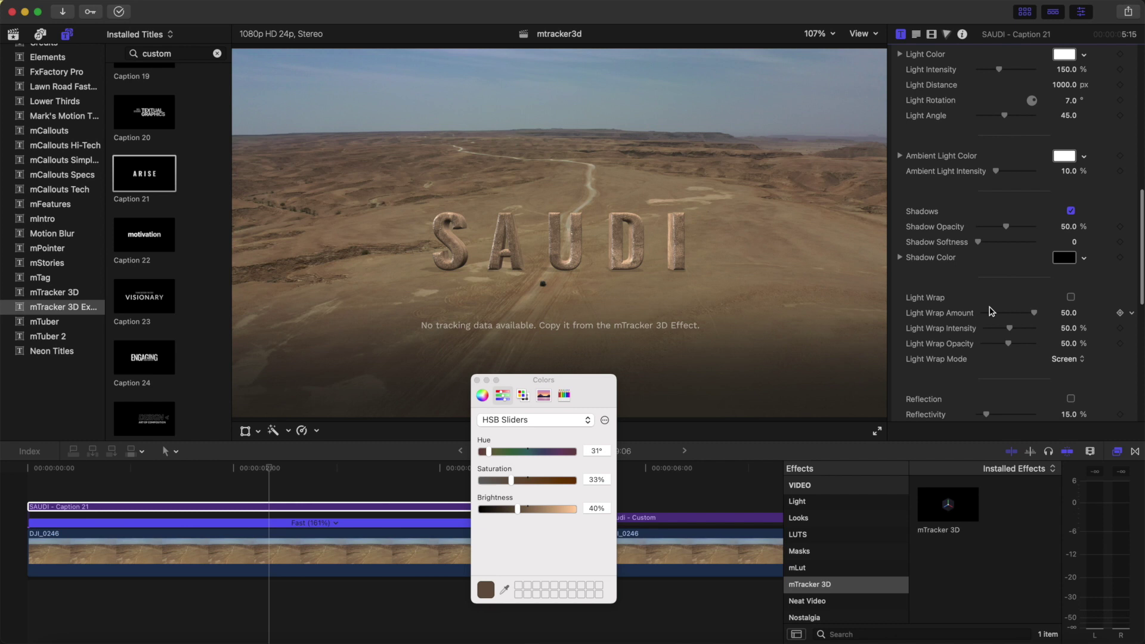
scroll(996, 155, up, 3)
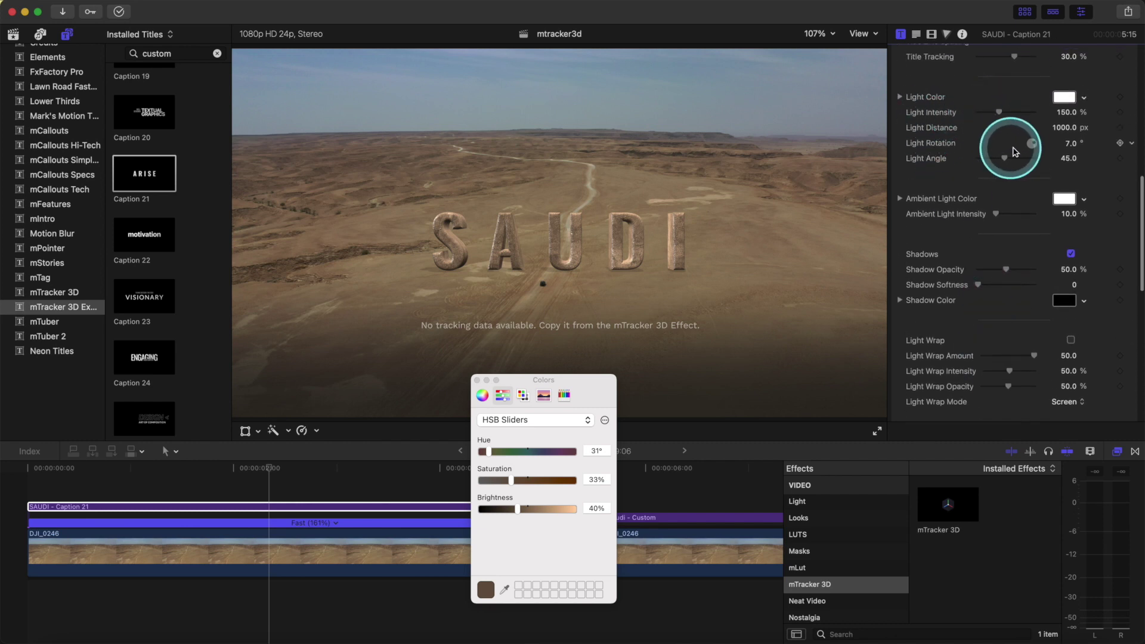
drag(1007, 160, 981, 161)
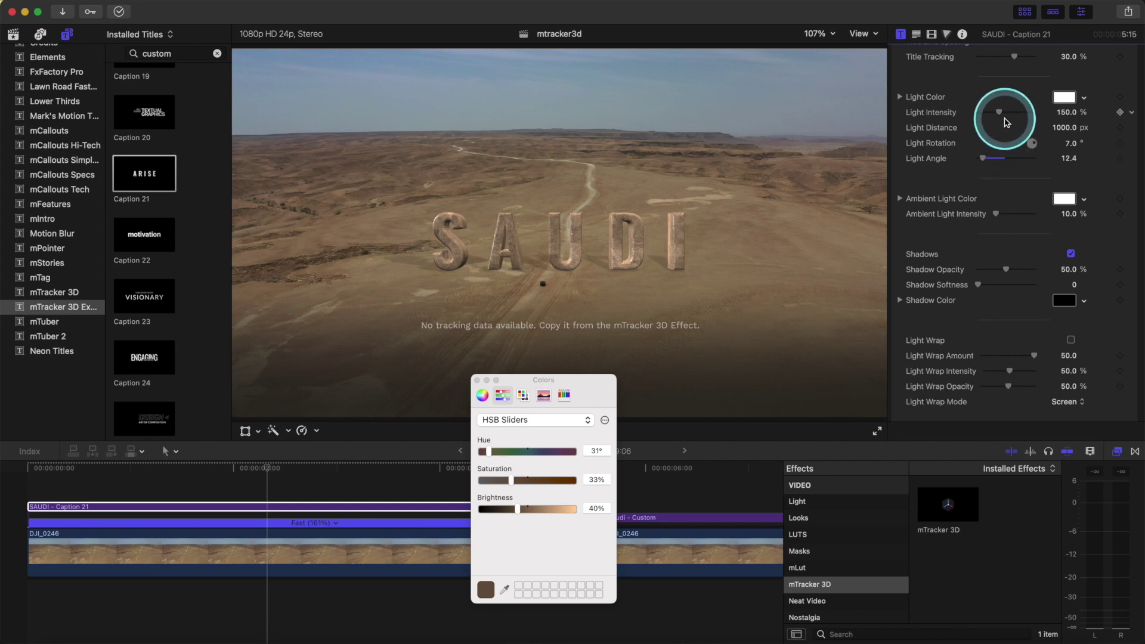
drag(1033, 143, 1039, 148)
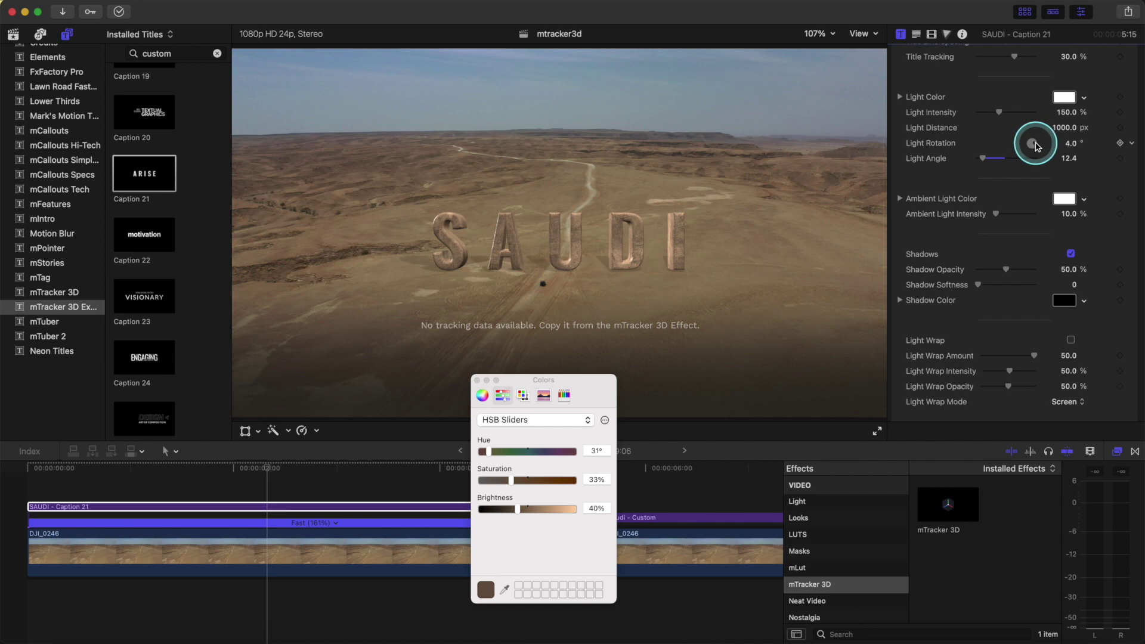
drag(983, 158, 974, 158)
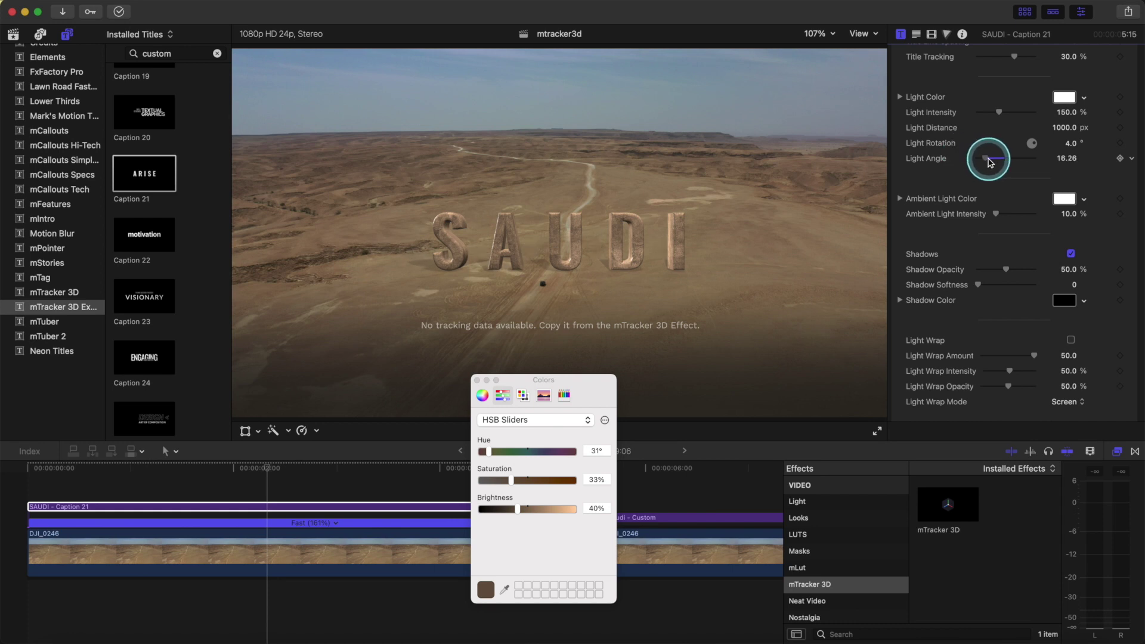
drag(989, 162, 986, 159)
- Set Light Intensity to about 133% and raise Shadow Opacity to about 71%
click(1001, 116)
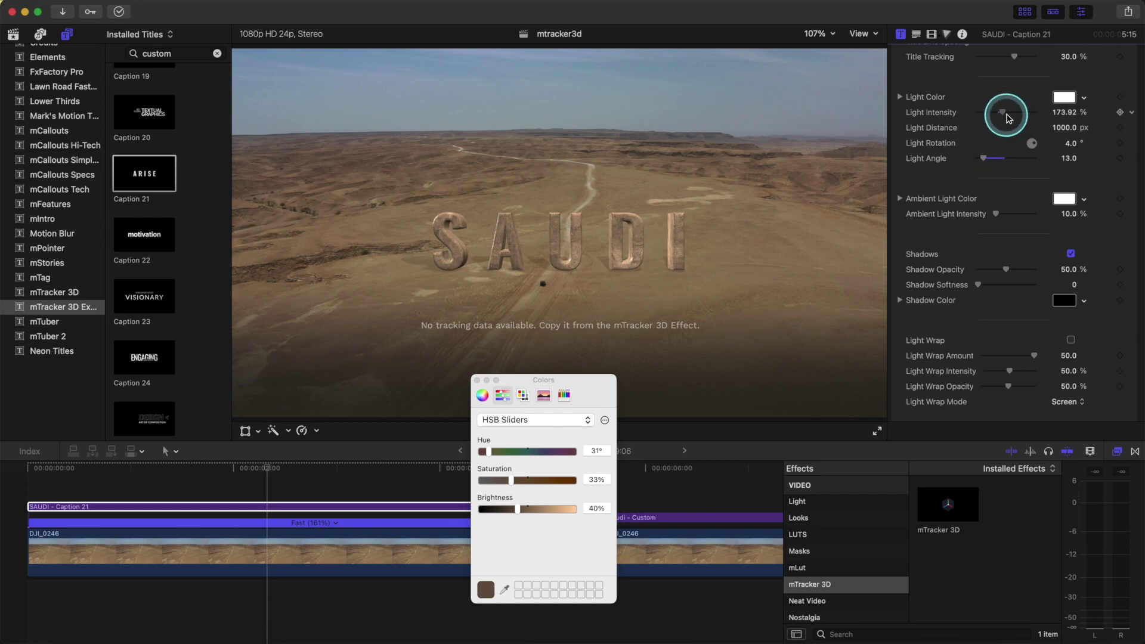
drag(1007, 118, 999, 117)
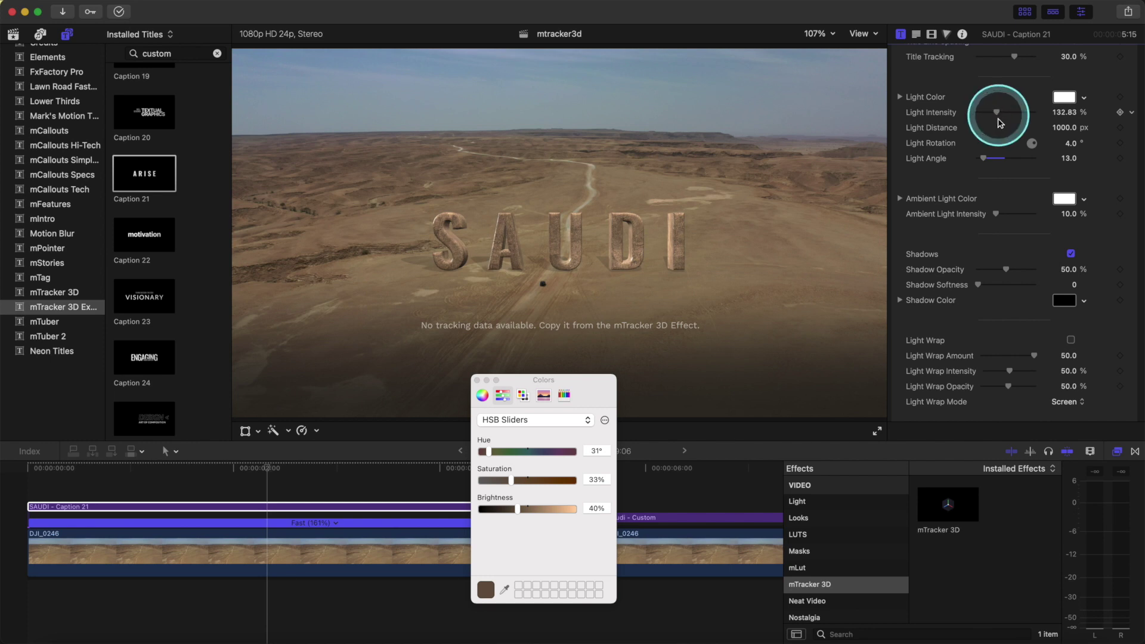
drag(1006, 269, 1024, 273)
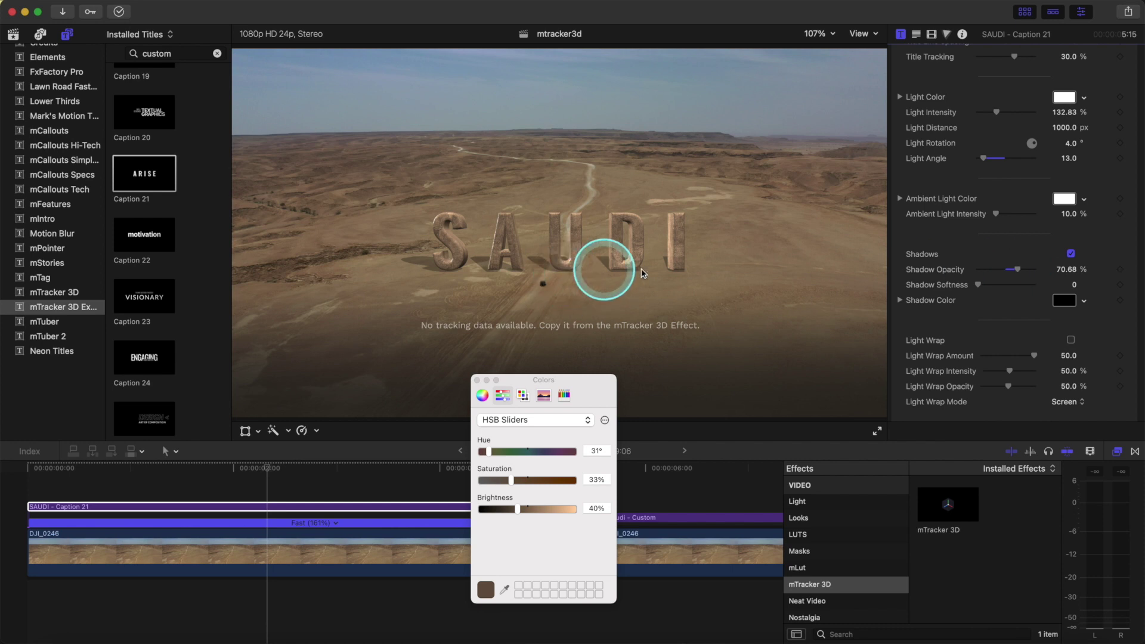
- Move the SAUDI title to Position Y -0.4 px and close the Colors window
scroll(1021, 287, up, 5)
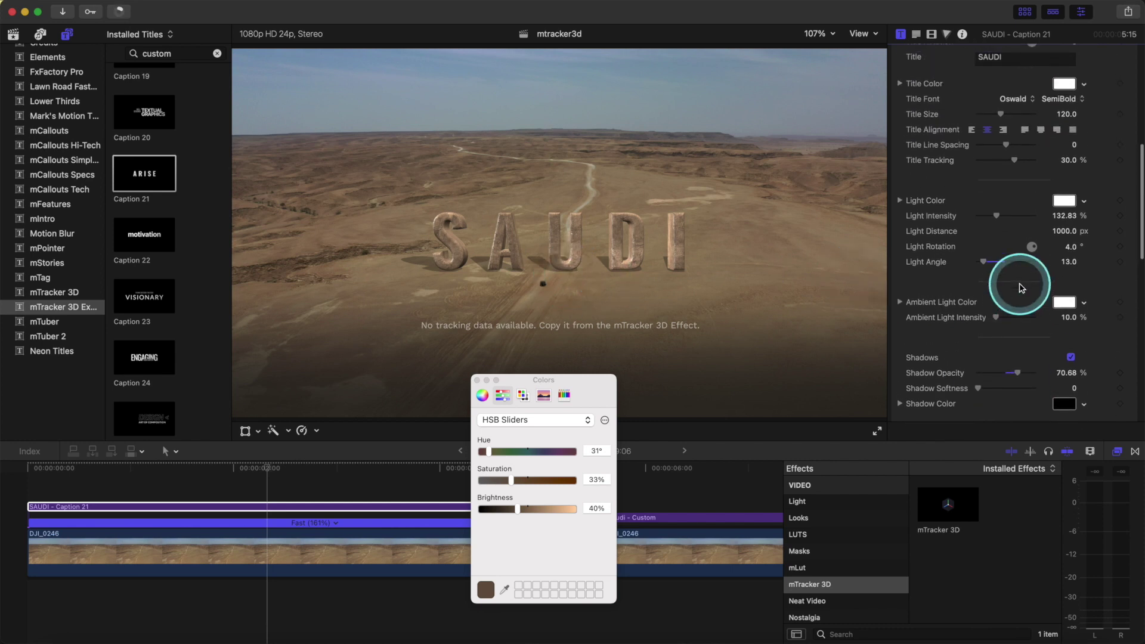
scroll(1049, 115, up, 3)
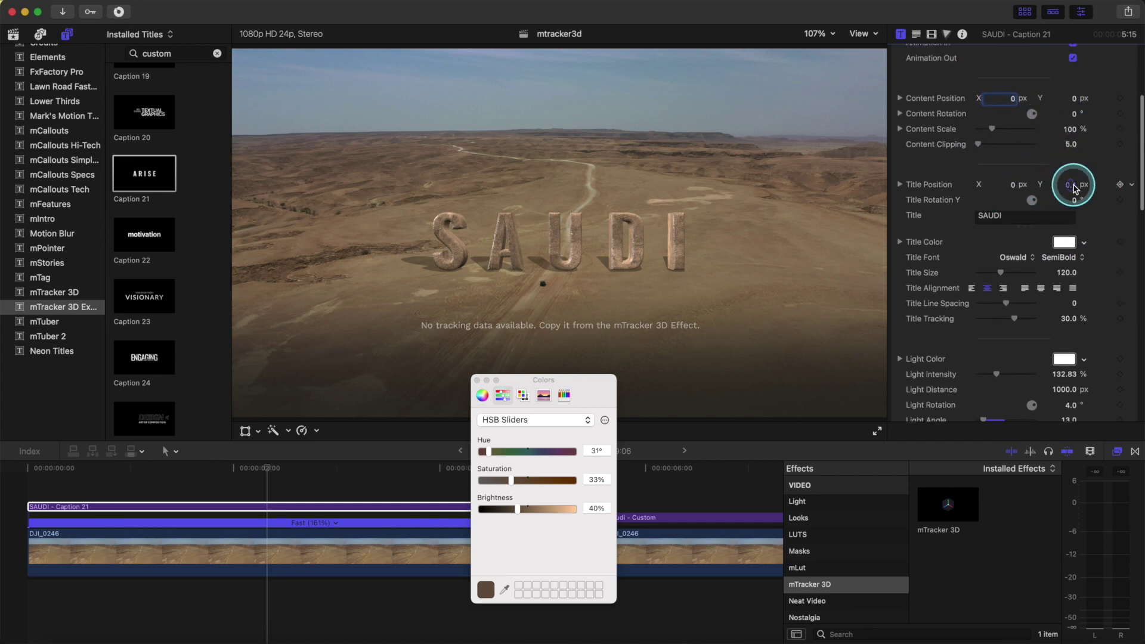
drag(1073, 185, 1072, 185)
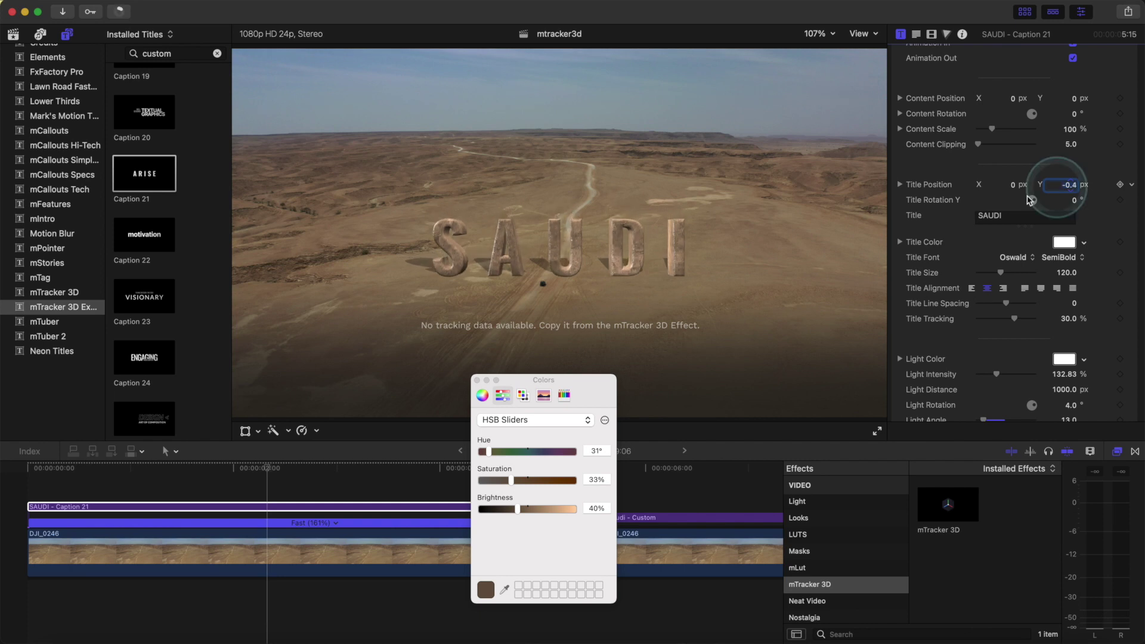
click(477, 380)
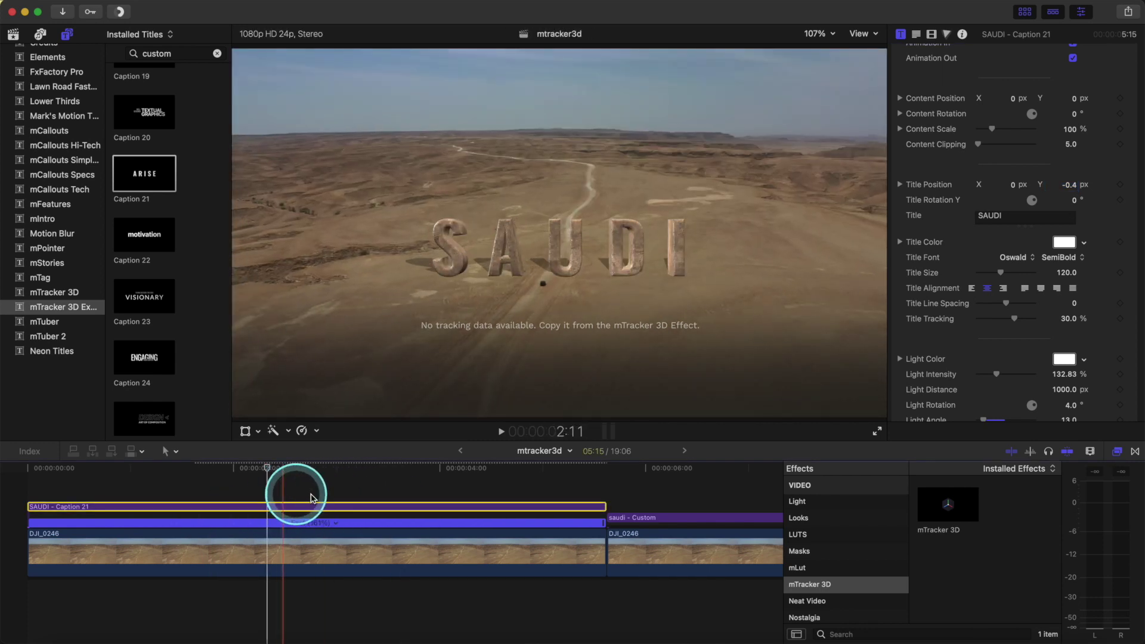
- Copy DJI_0246's mTracker 3D tracking data and paste it onto the Caption 21 SAUDI clip
click(285, 539)
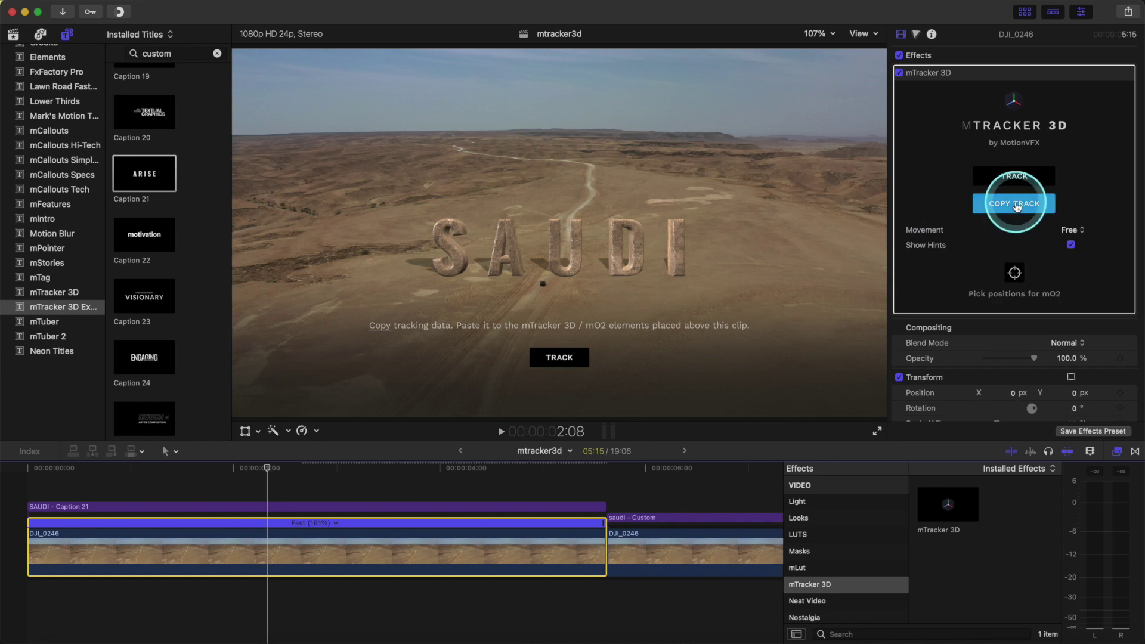
click(1014, 203)
click(264, 507)
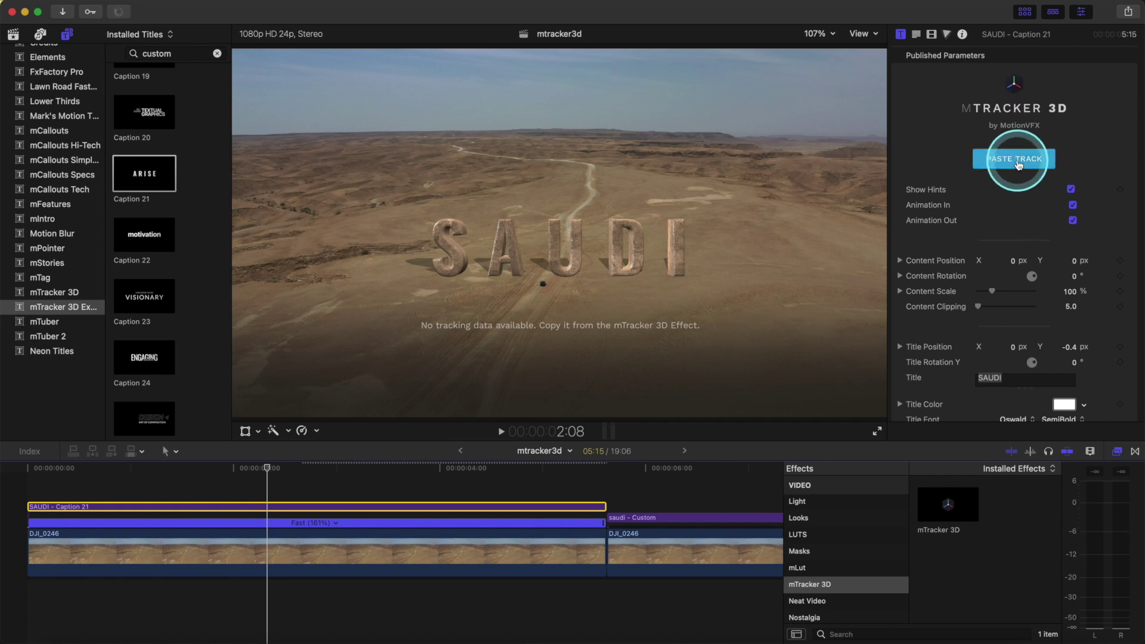
click(1019, 161)
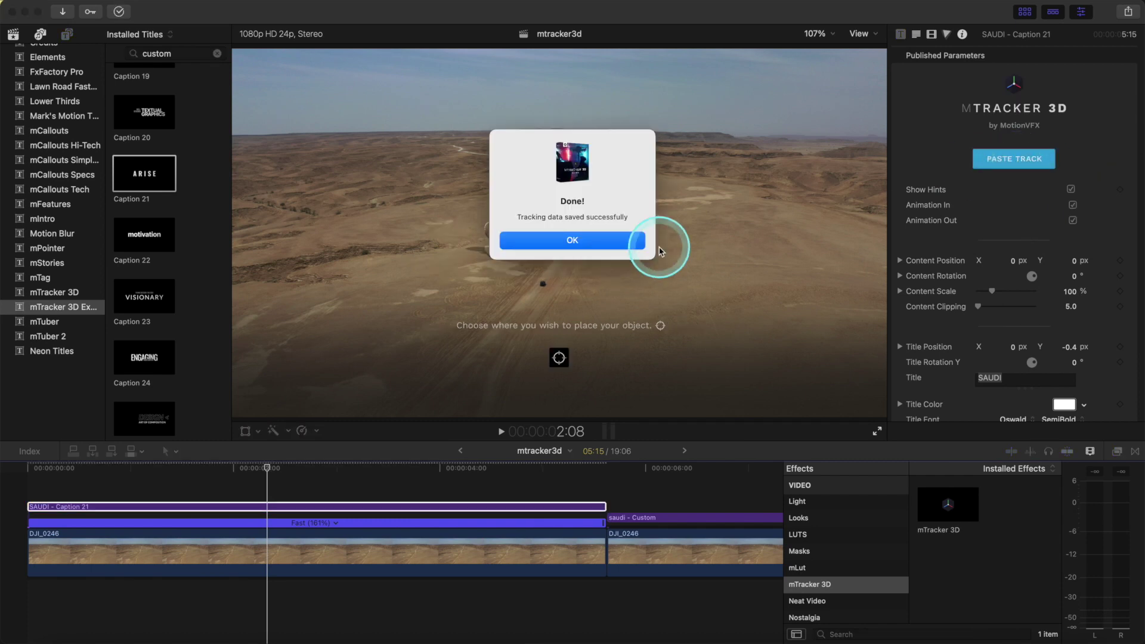
click(609, 242)
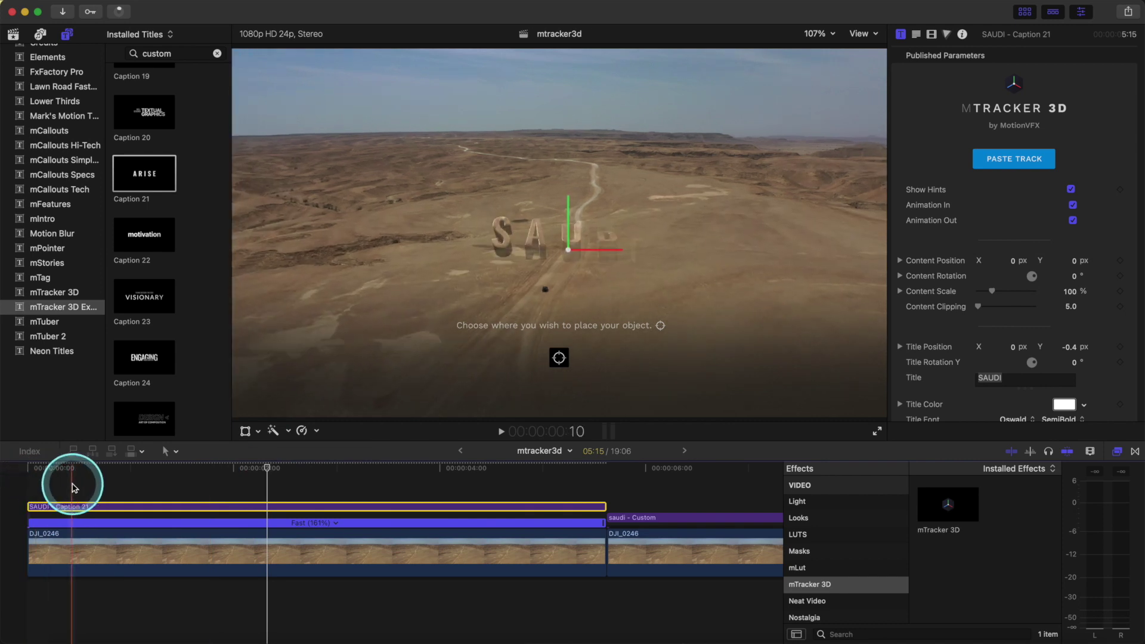
- Turn off the SAUDI title's in/out animation and pin it to a point on the desert road
click(89, 492)
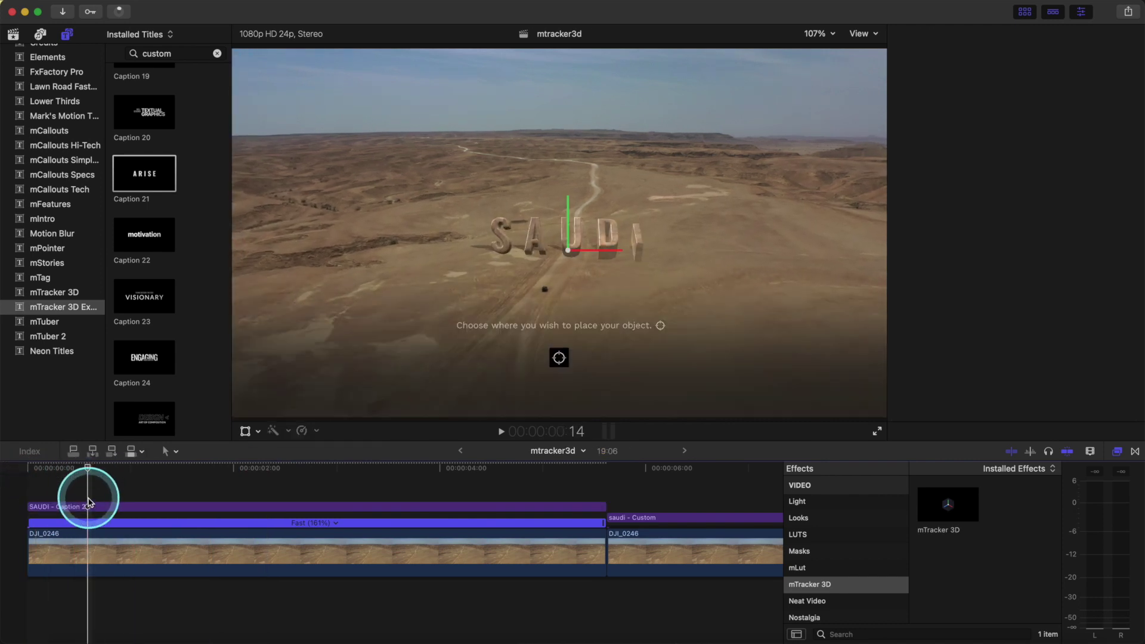
click(88, 507)
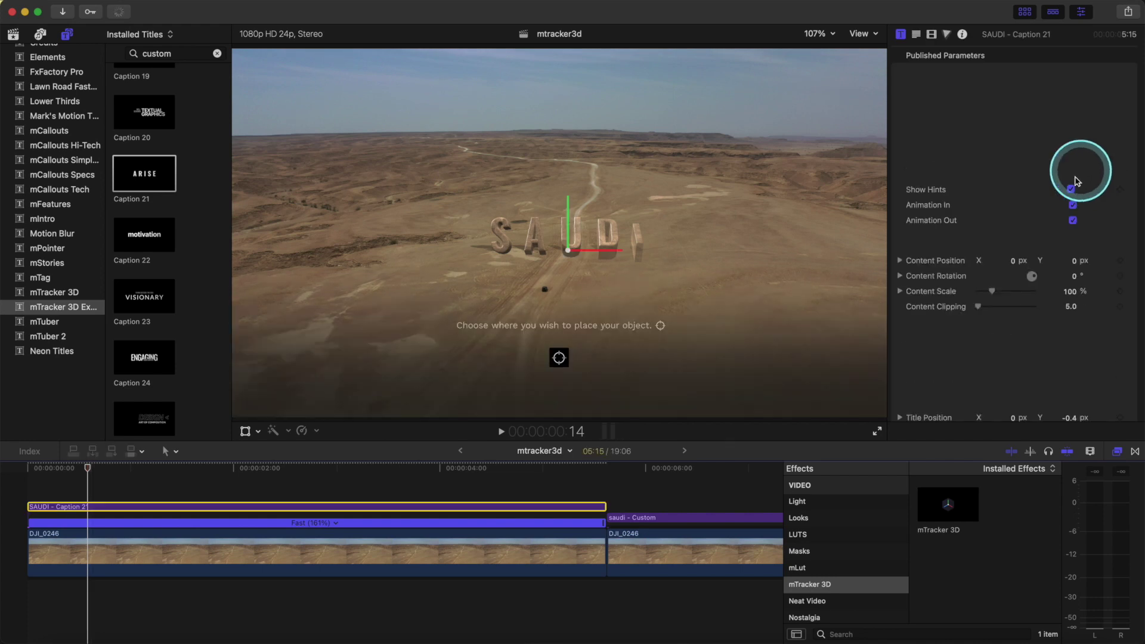
click(1073, 205)
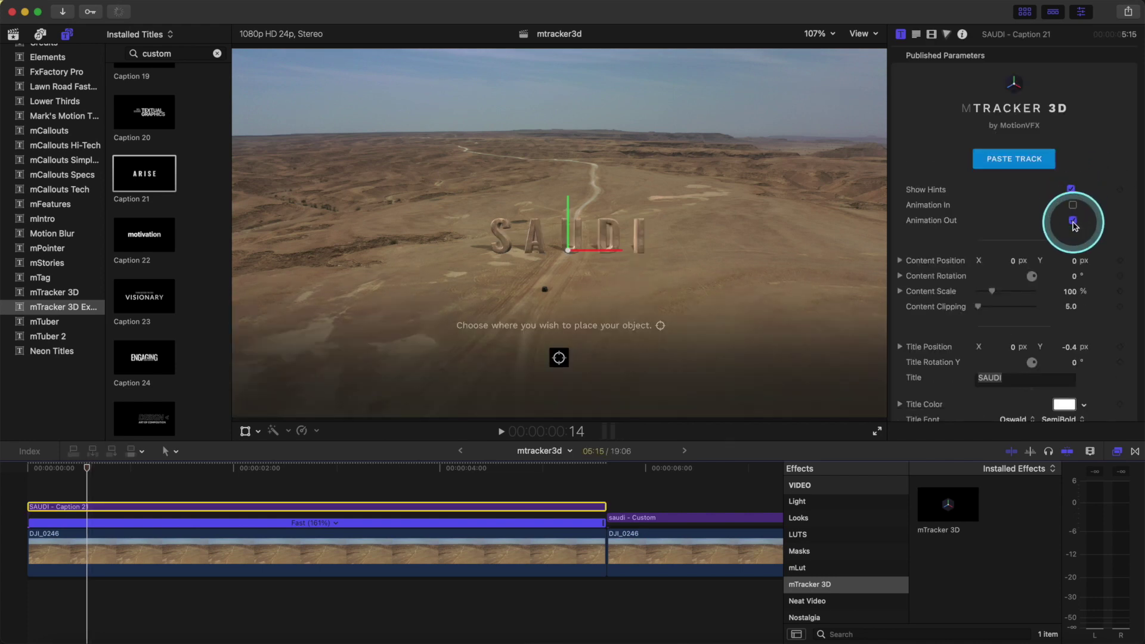
click(559, 359)
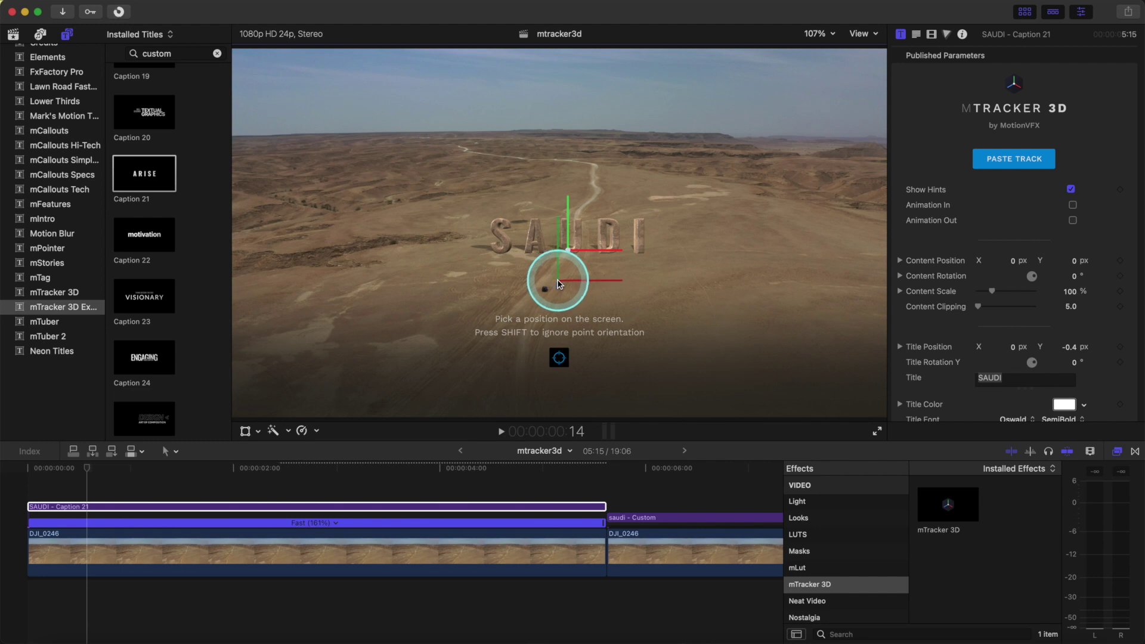
click(558, 287)
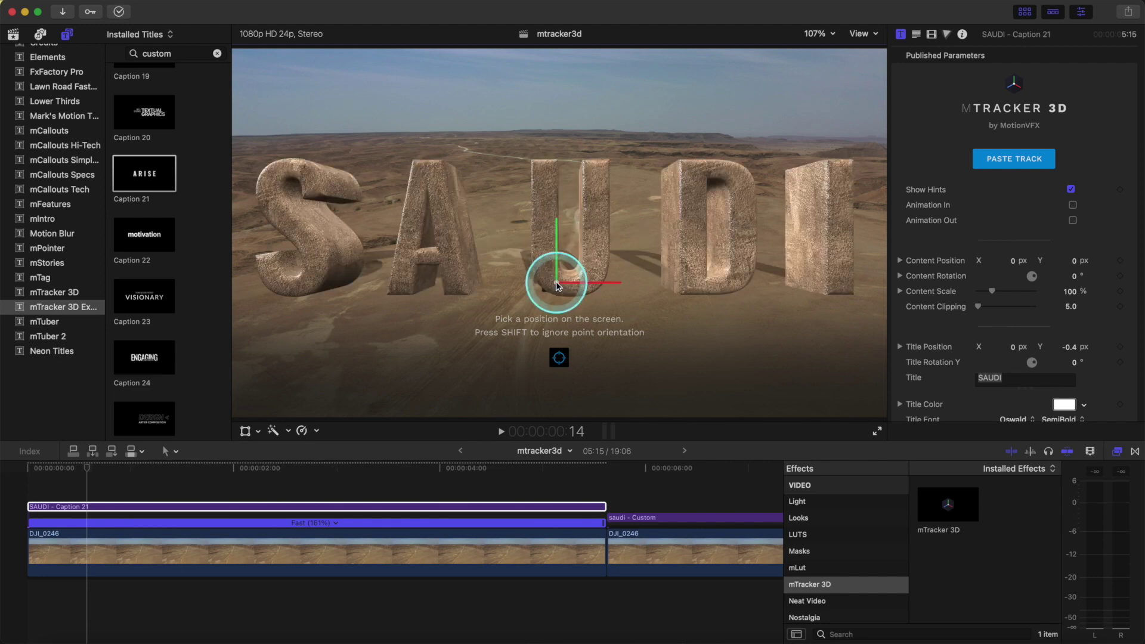
- Scale the title content to 31% and nudge it right to centre it
drag(992, 292, 981, 292)
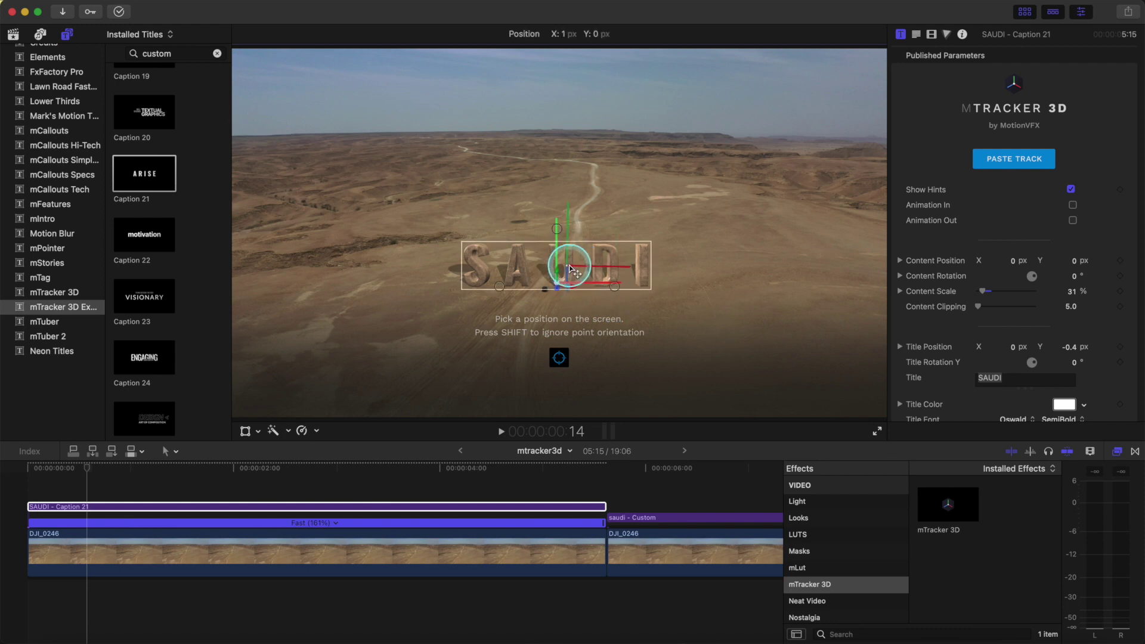
drag(570, 270, 574, 269)
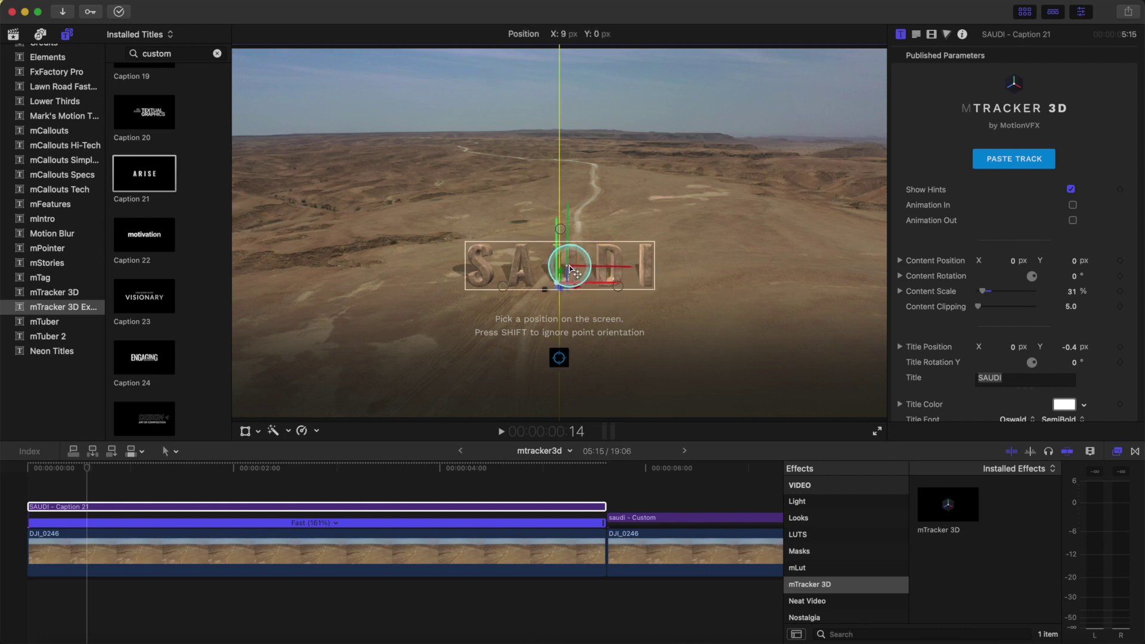
click(31, 487)
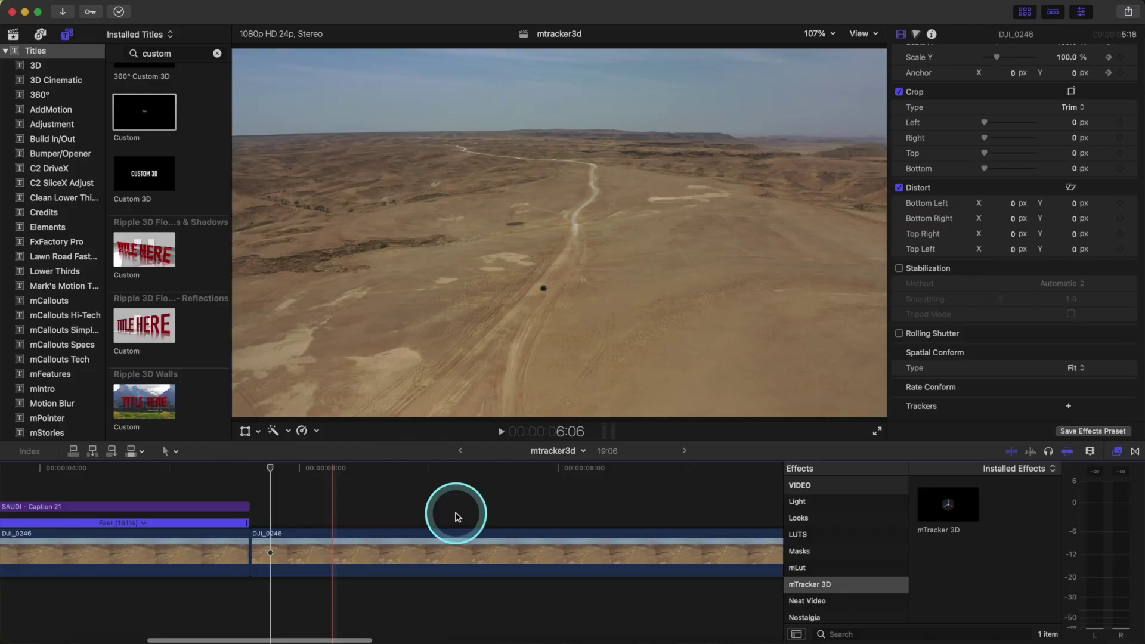
- Drop the Custom title over the drone clip and select its tracker box at 200% zoom
scroll(456, 516, left, 5)
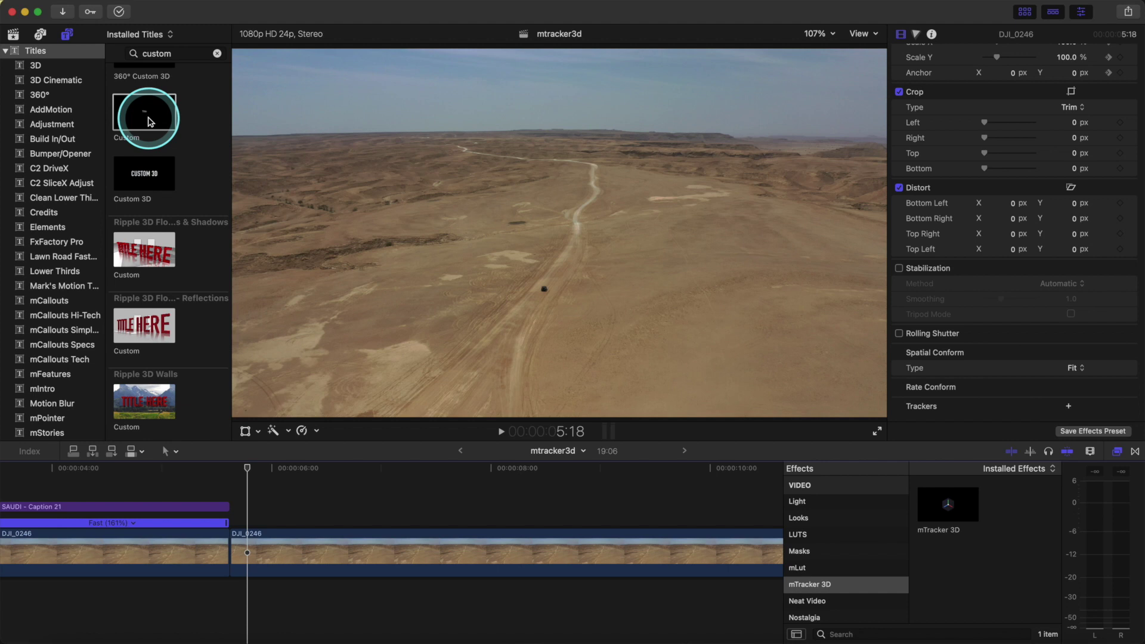
drag(149, 117, 571, 314)
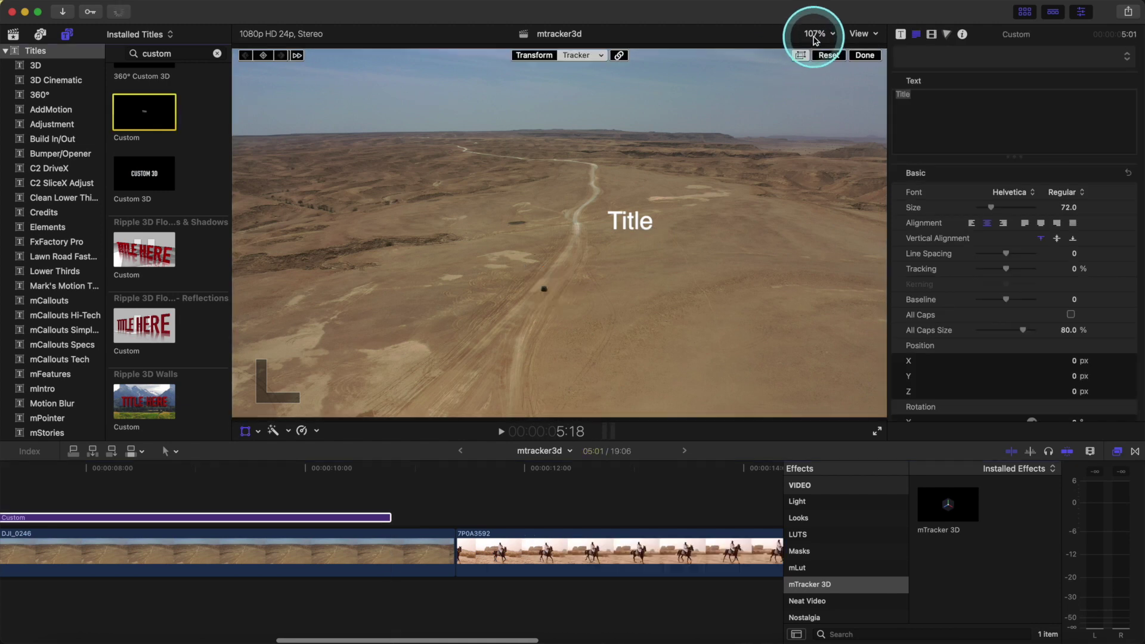
click(815, 37)
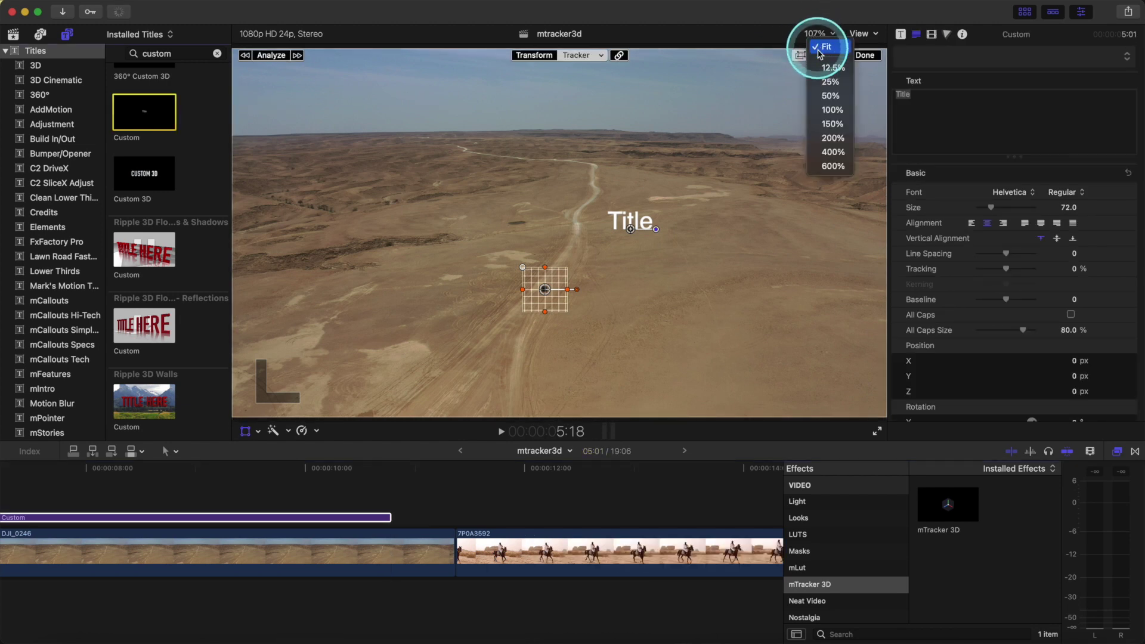
click(831, 134)
click(601, 68)
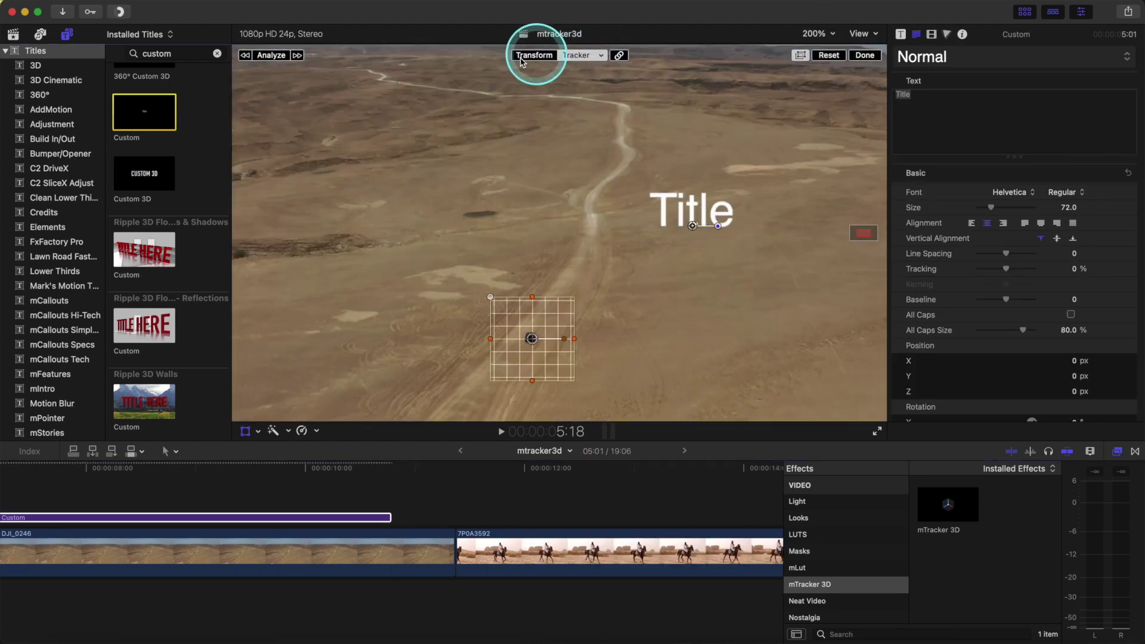
click(536, 231)
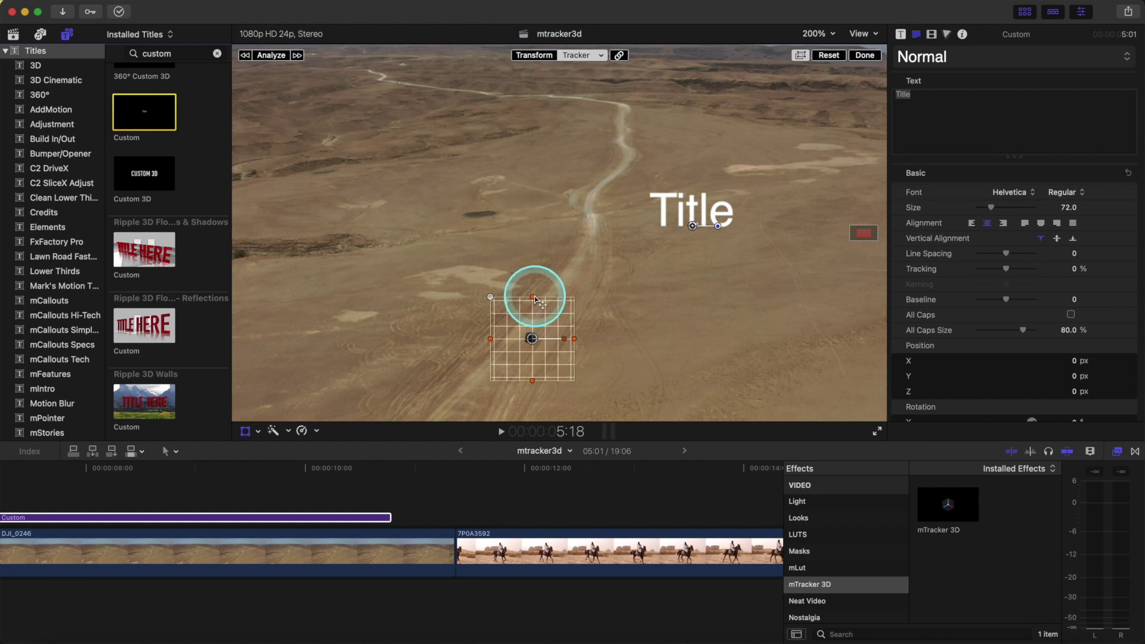
- At 400% zoom, shrink the tracker box tightly around the small car and analyse its movement
click(815, 34)
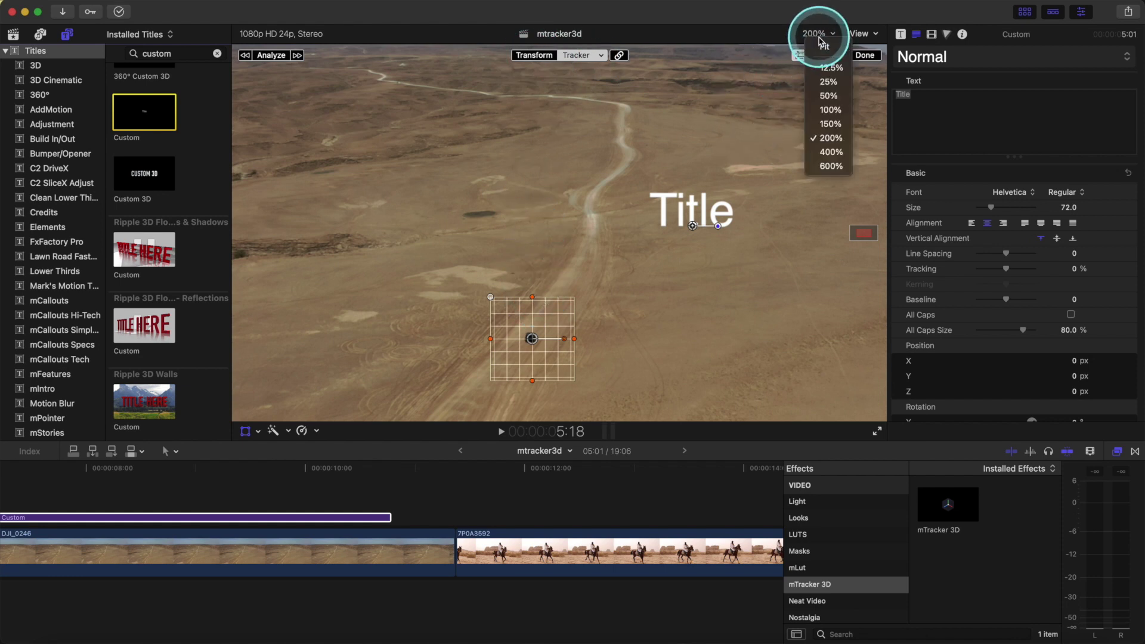
click(826, 152)
drag(866, 227, 867, 230)
click(554, 167)
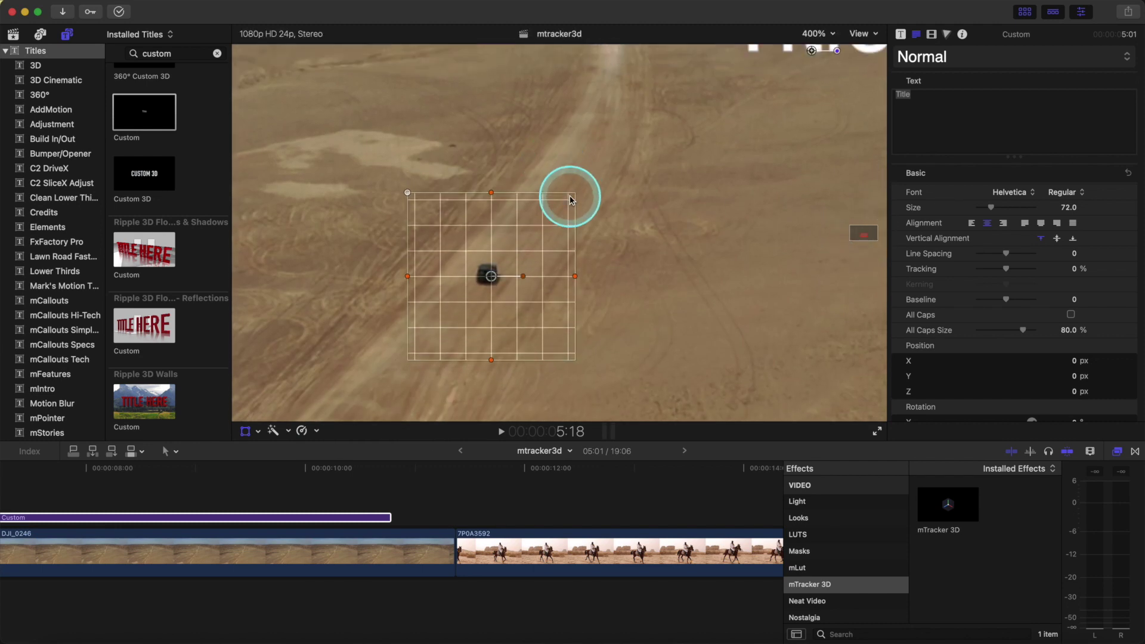
drag(569, 199, 497, 277)
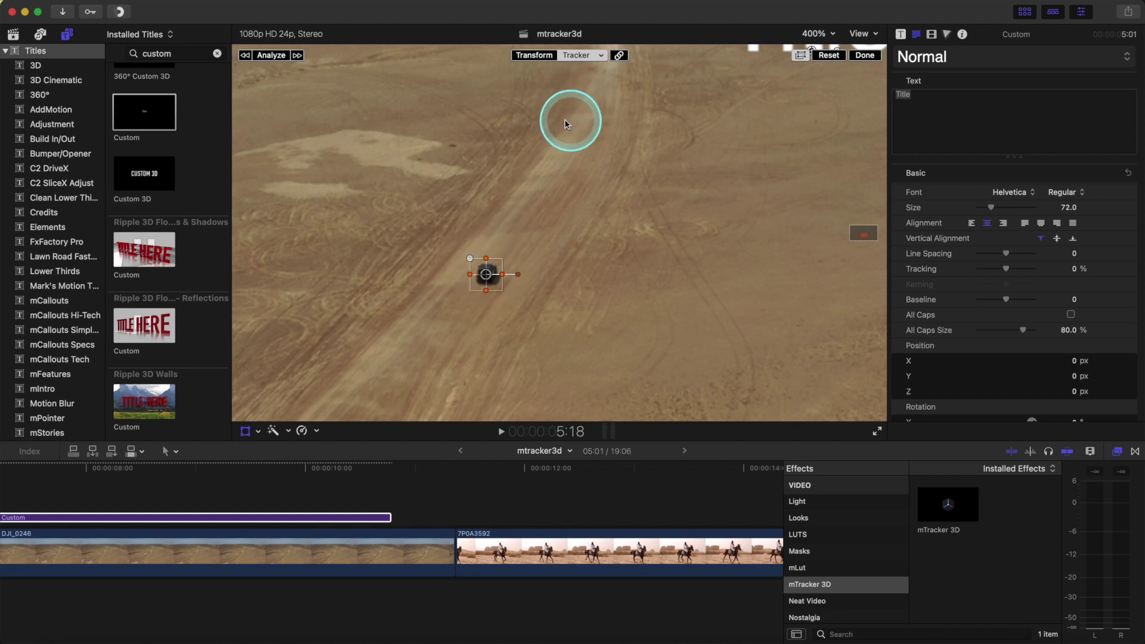
click(271, 55)
click(402, 483)
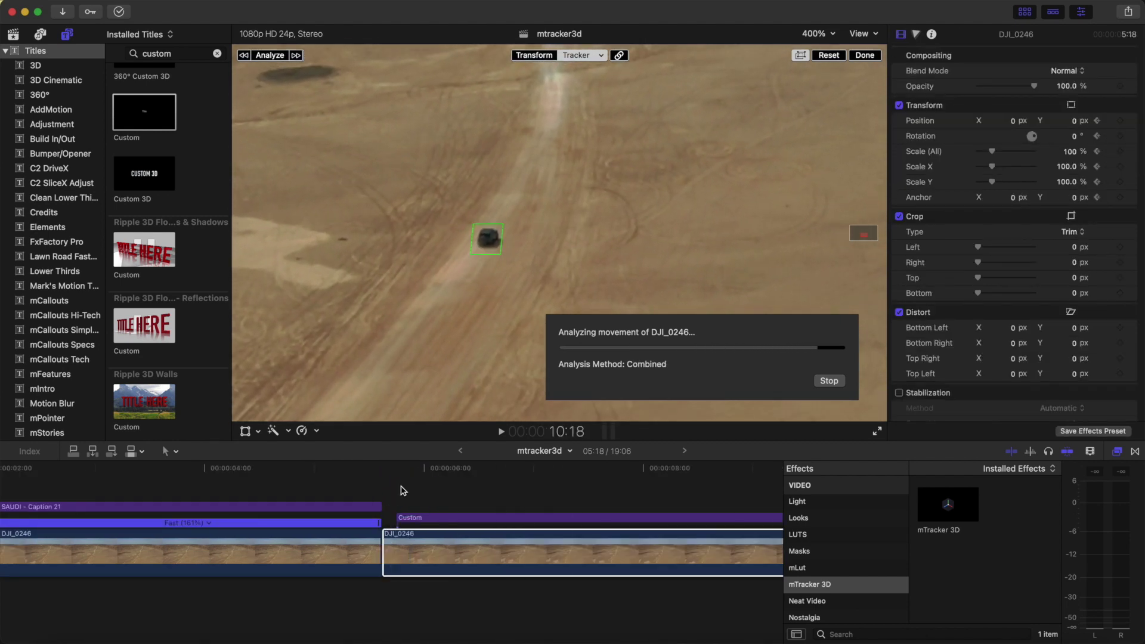
click(272, 197)
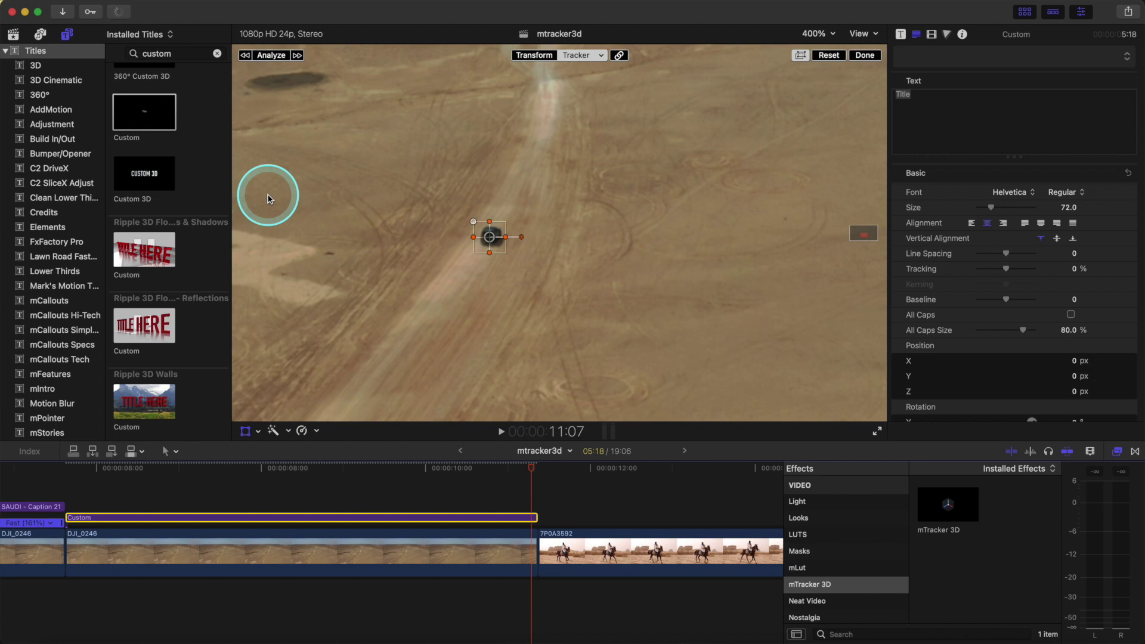
- Fit the viewer and move the title down beside the tracked car
click(822, 40)
click(822, 40)
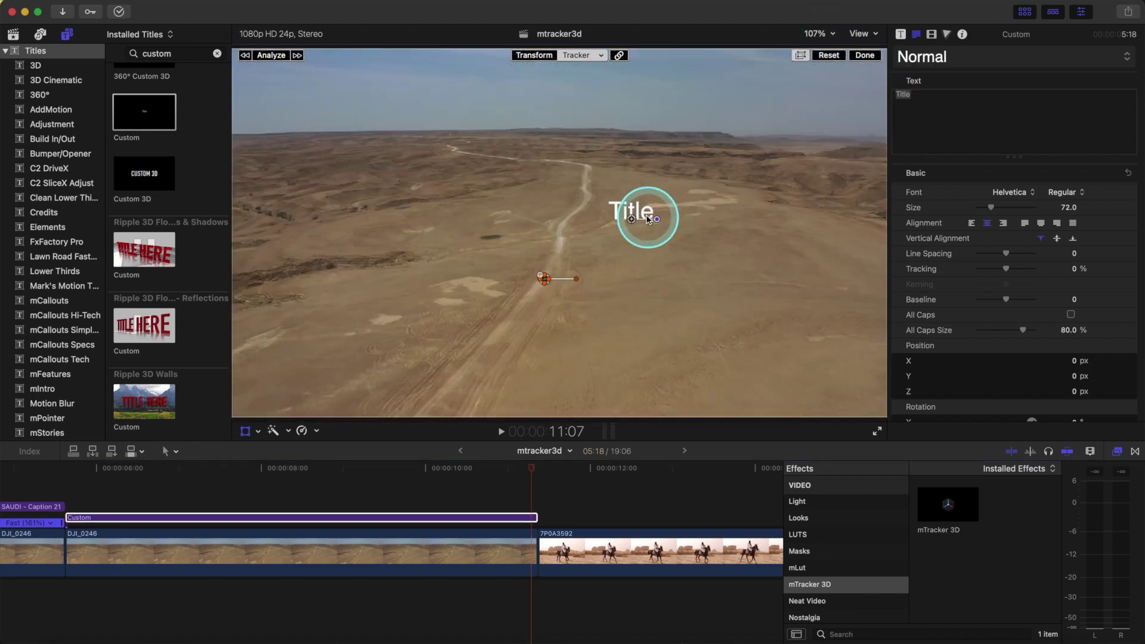
drag(633, 221, 585, 287)
- Apply the Normal > 2D Styles > Ultra Light preset and shift the title slightly right of the car
click(978, 56)
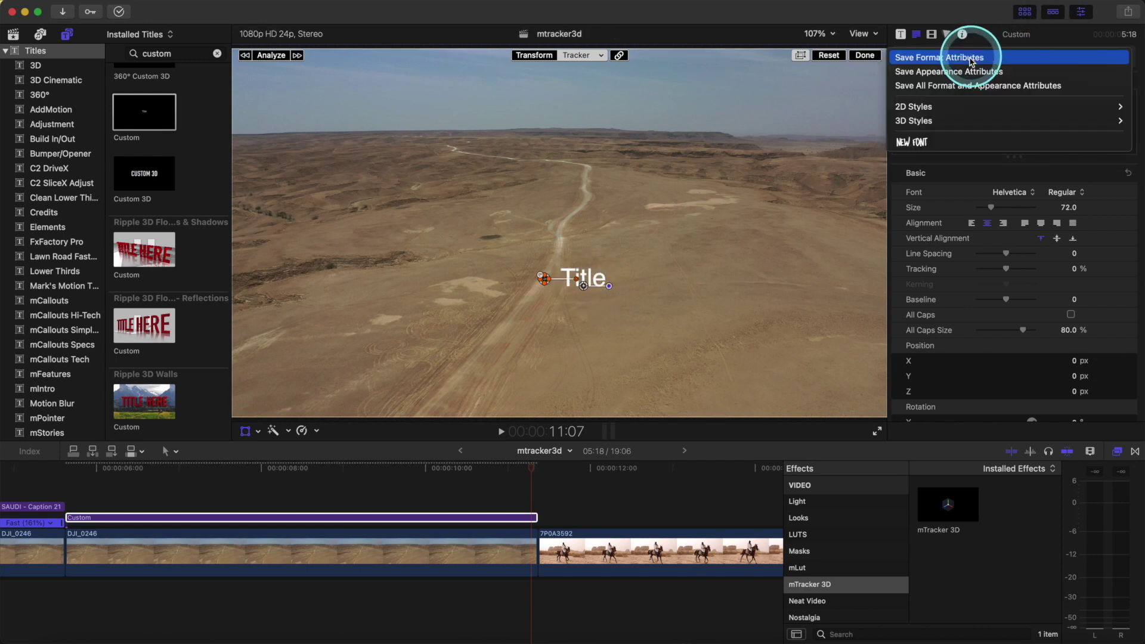
mouse_move(922, 115)
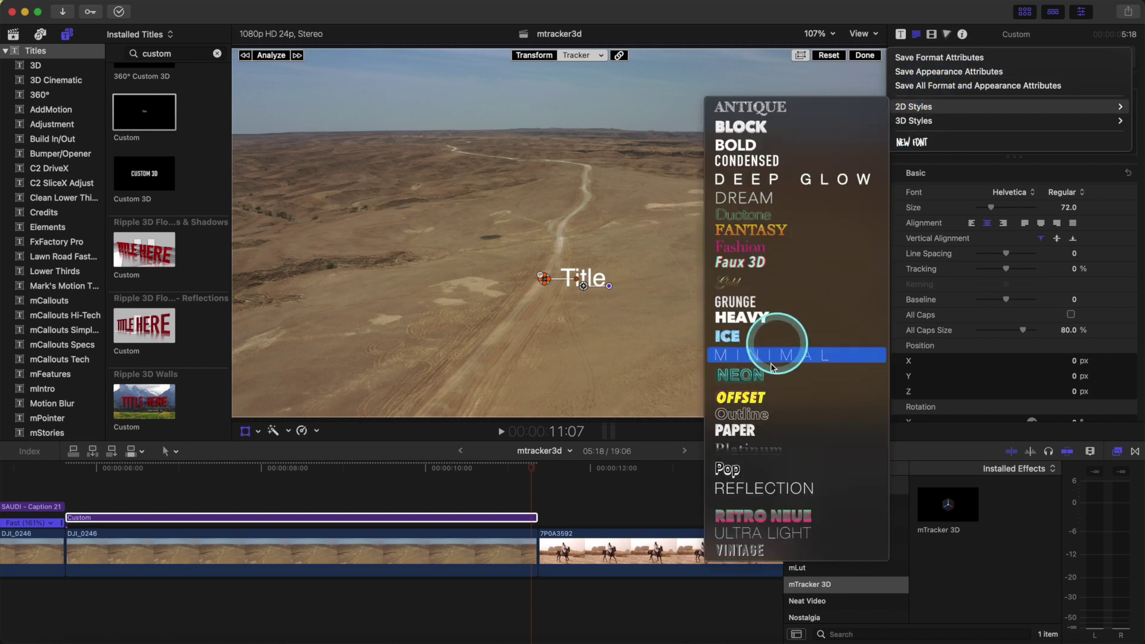
click(747, 537)
drag(598, 285, 609, 283)
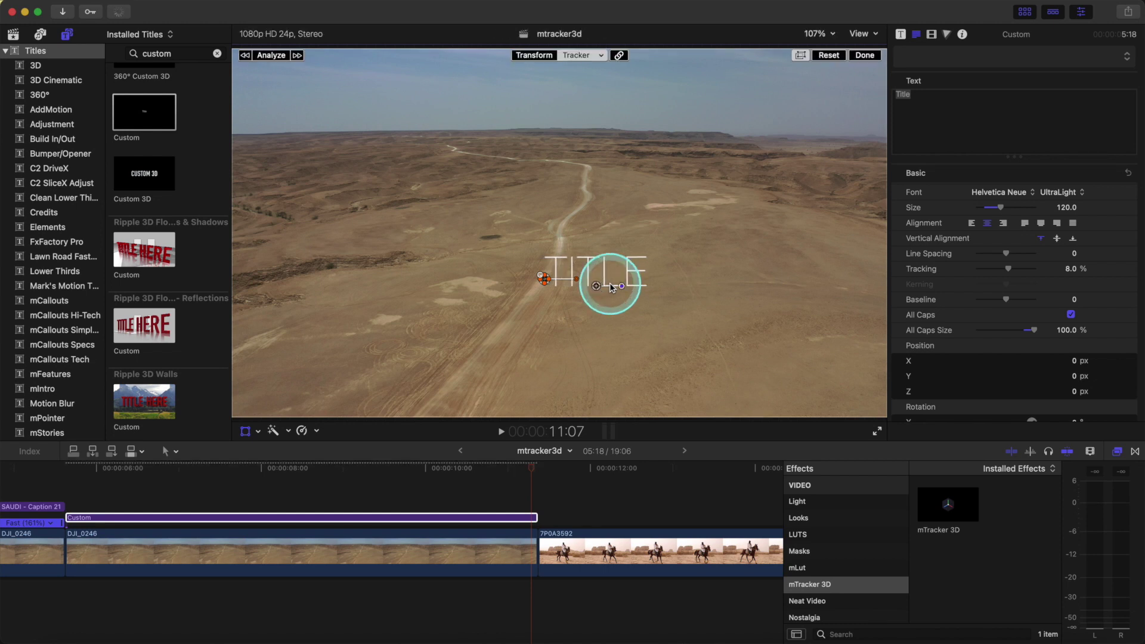
scroll(969, 249, down, 5)
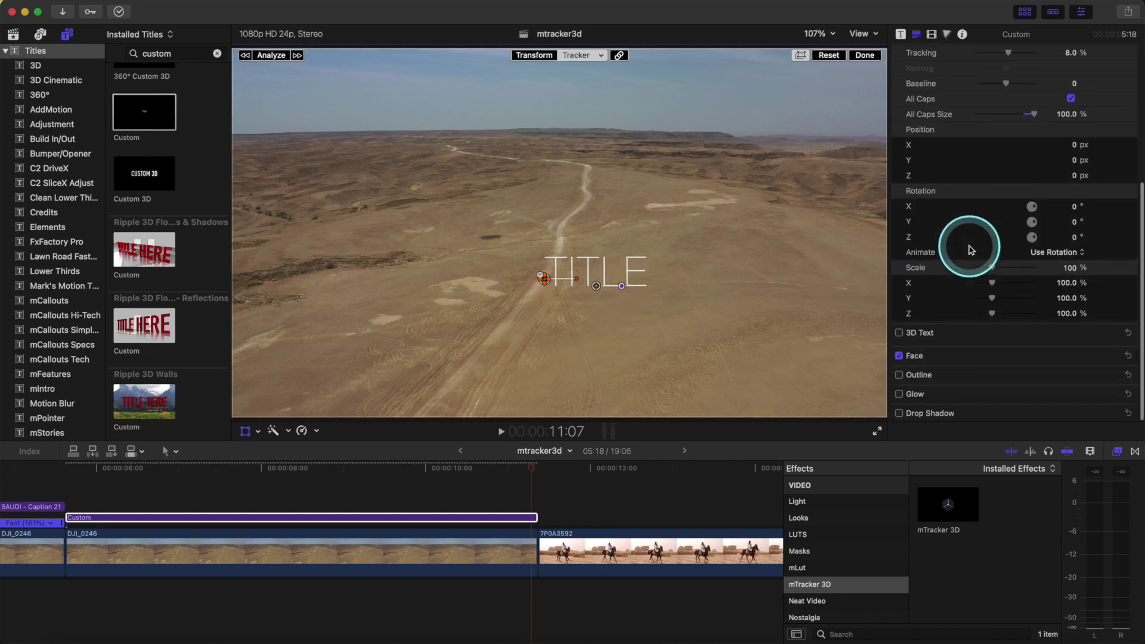
- Set the title's face colour to a brown eyedropped from the desert sand, then play back
click(1113, 356)
click(1064, 387)
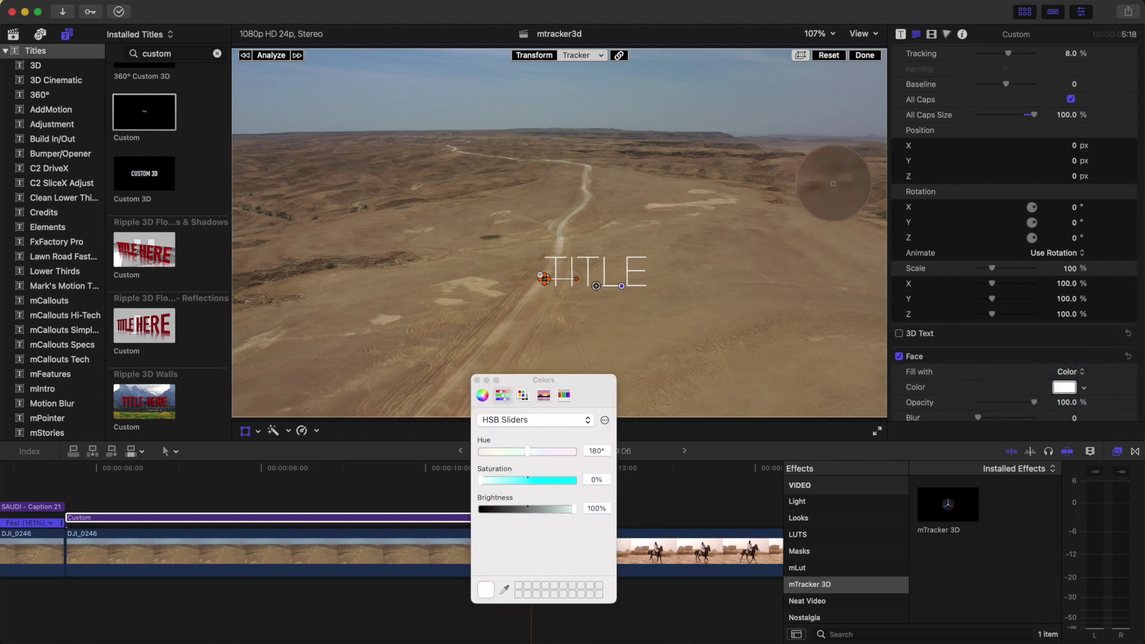
click(839, 185)
click(477, 382)
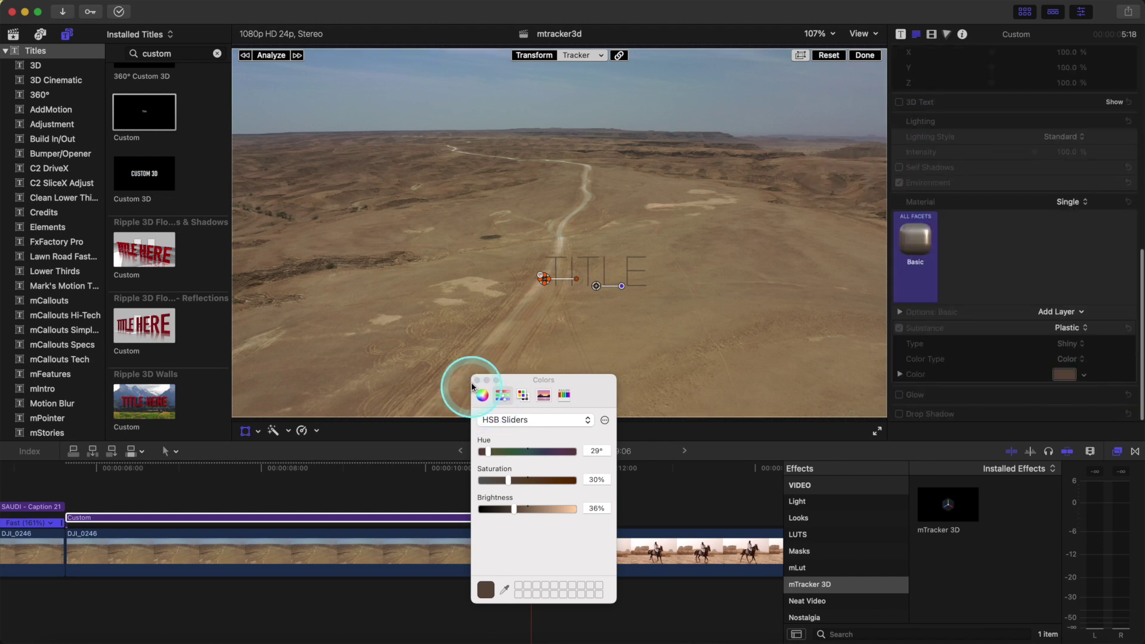
click(476, 380)
click(73, 501)
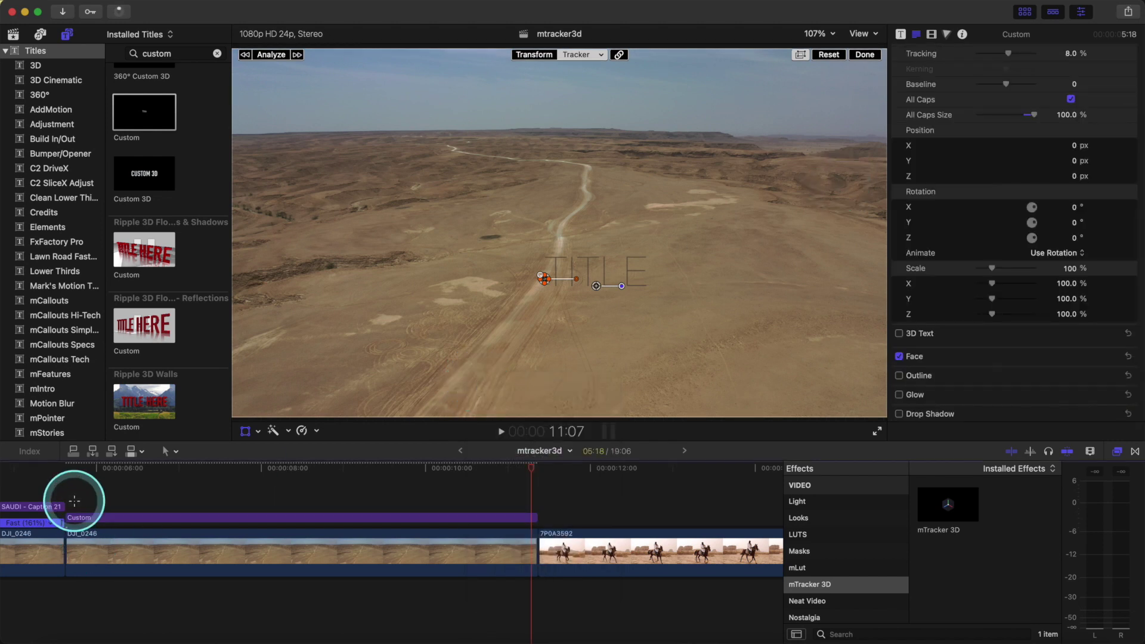
key(space)
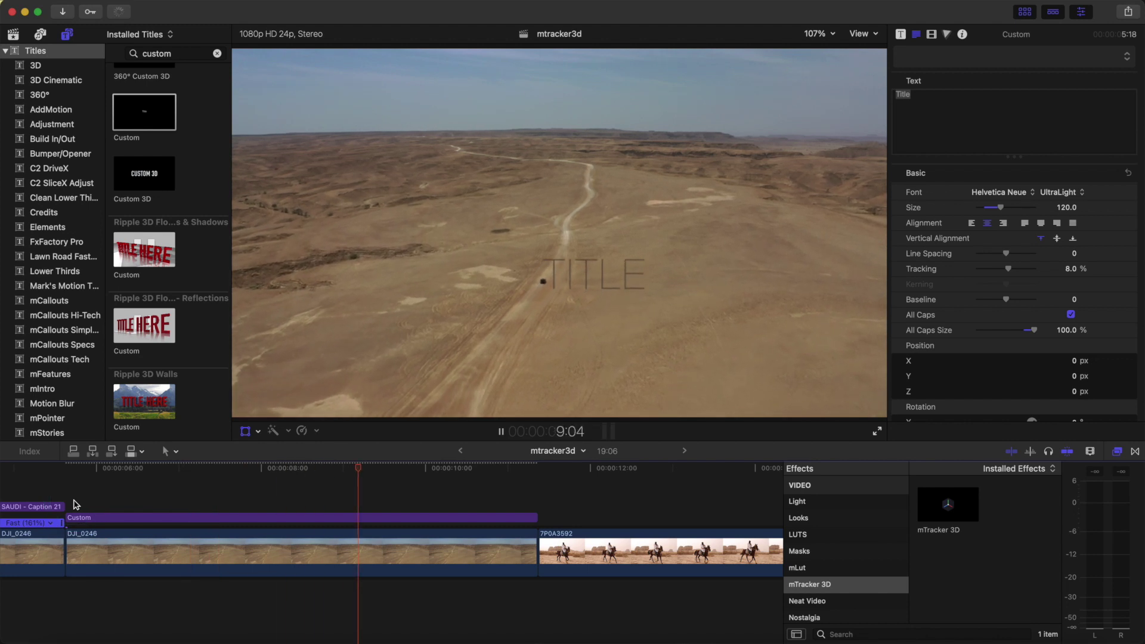
- Zoom the viewer to 400%, scrub to 8:08 and select the Custom title clip
drag(145, 504, 249, 509)
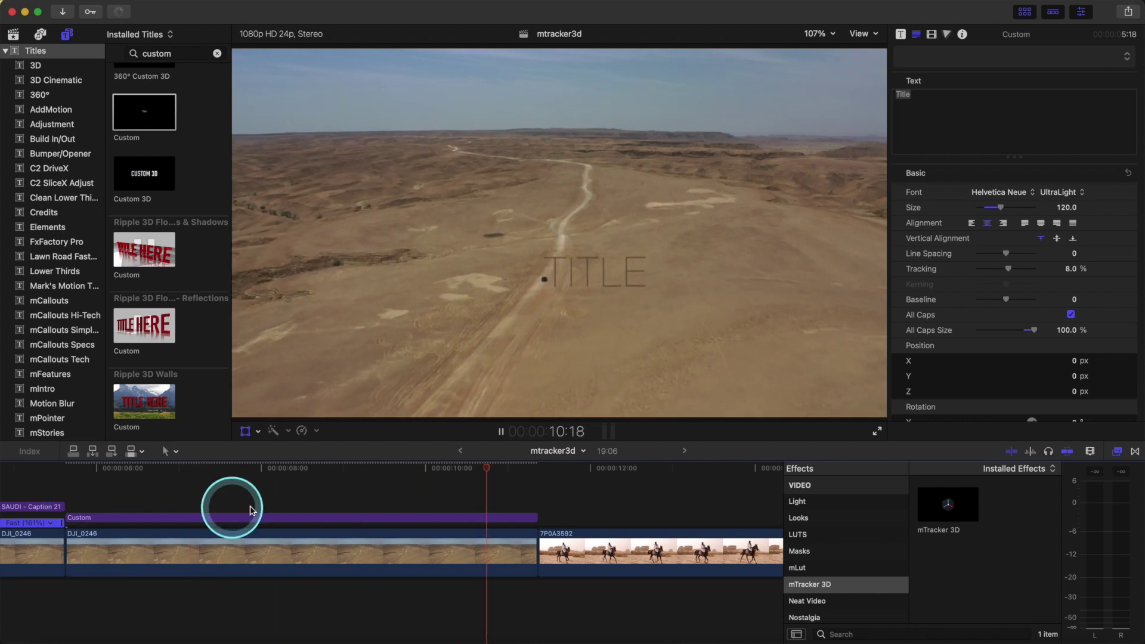
click(312, 501)
click(312, 517)
click(817, 34)
click(832, 151)
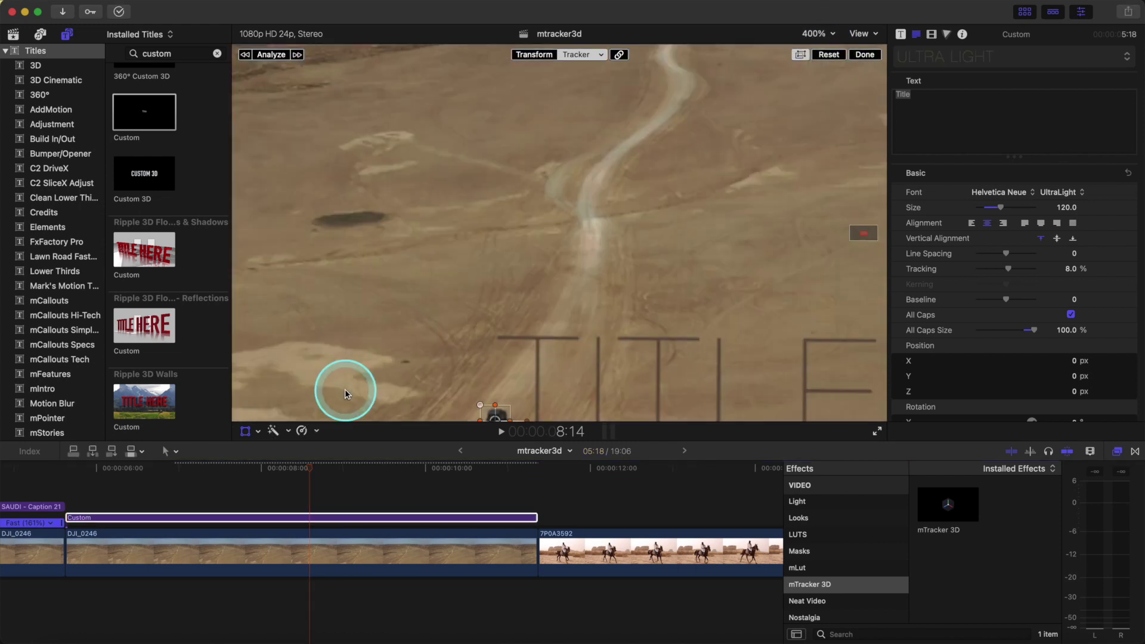
click(95, 481)
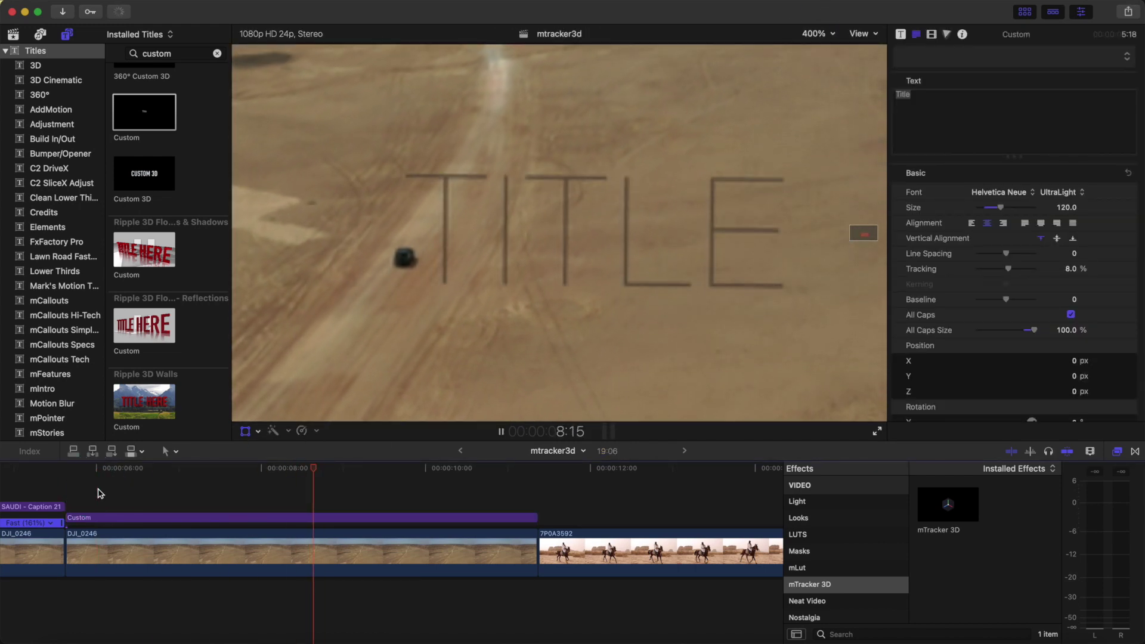
drag(111, 493, 290, 492)
click(289, 516)
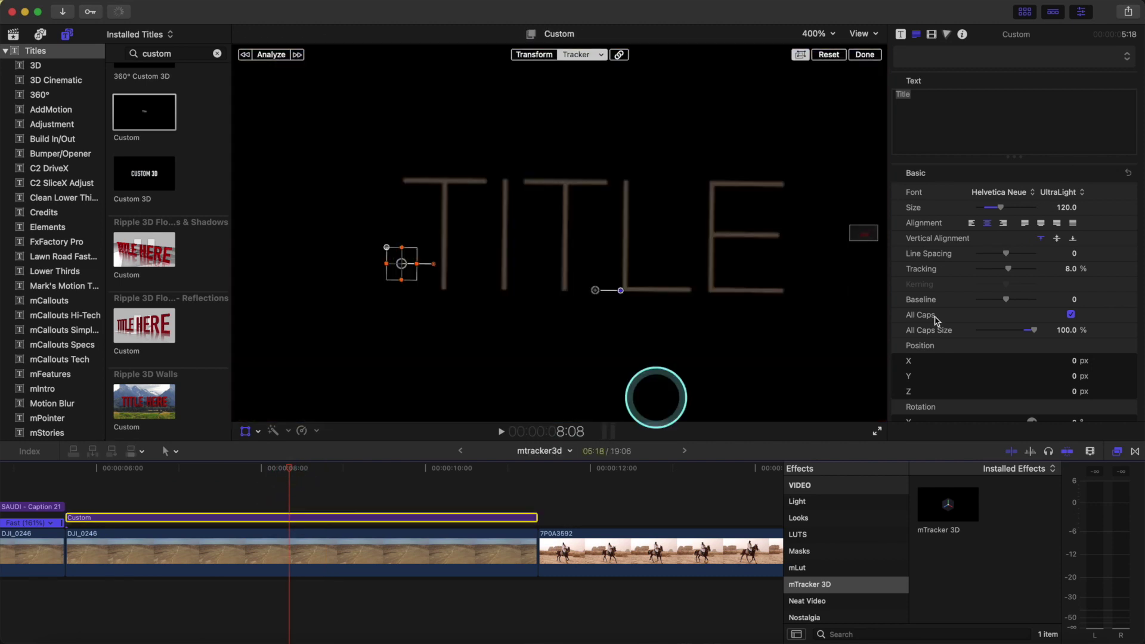
- Enable Tracker > Rotation in the title's Transform options so it follows the tracker's rotation
click(932, 35)
click(931, 34)
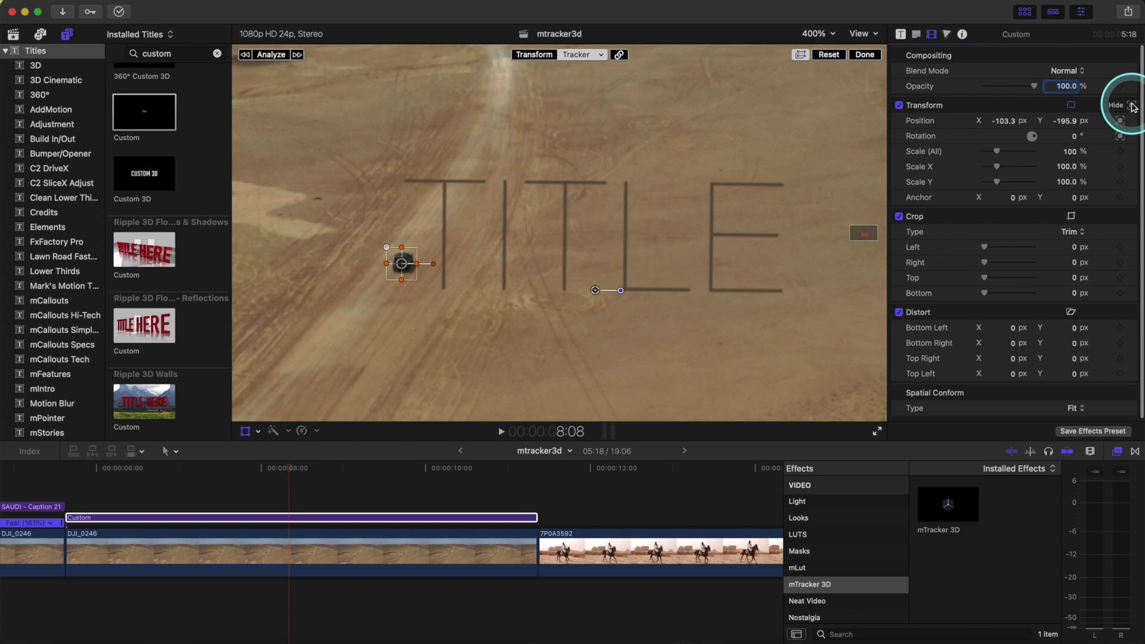
click(1132, 106)
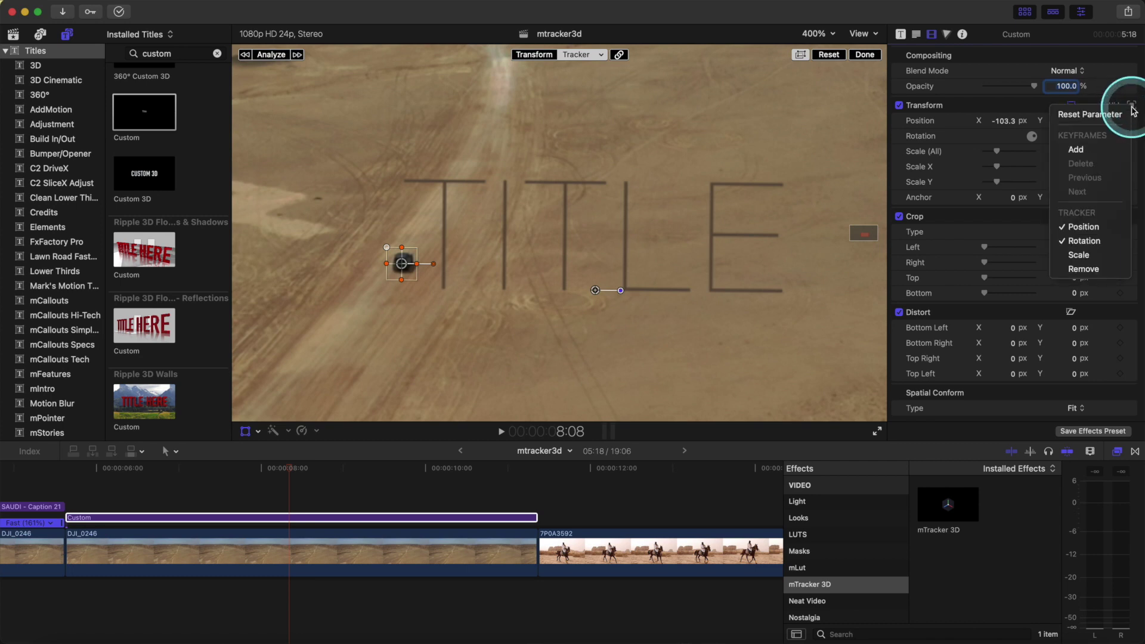
click(1083, 241)
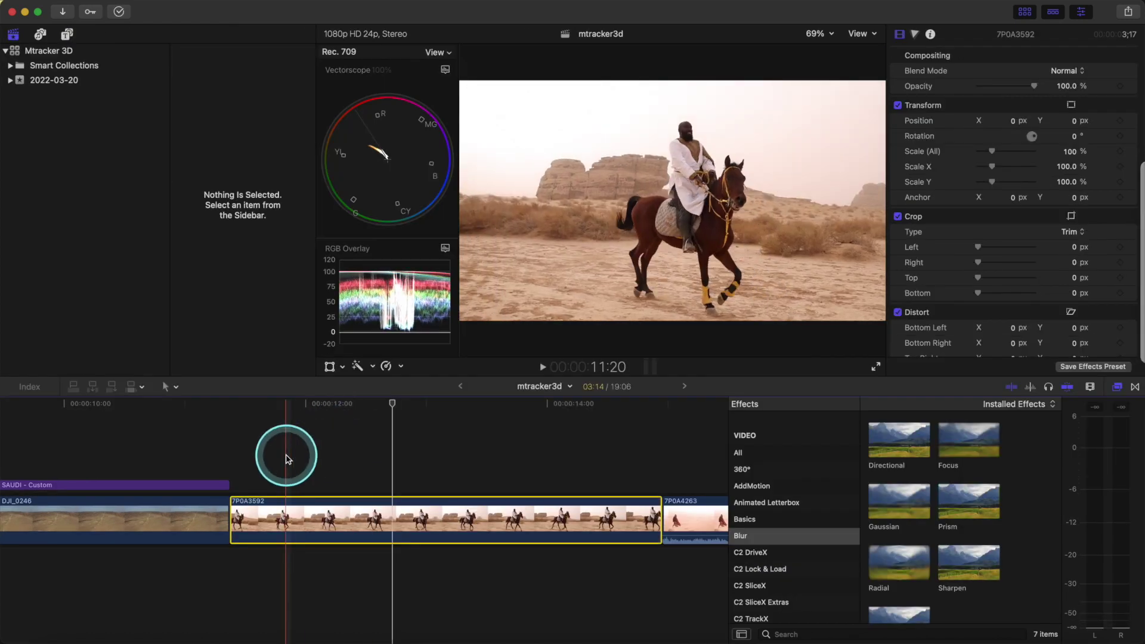
- Select clip 7P0A3592 and drop a Gaussian blur onto the horse rider's face
click(675, 194)
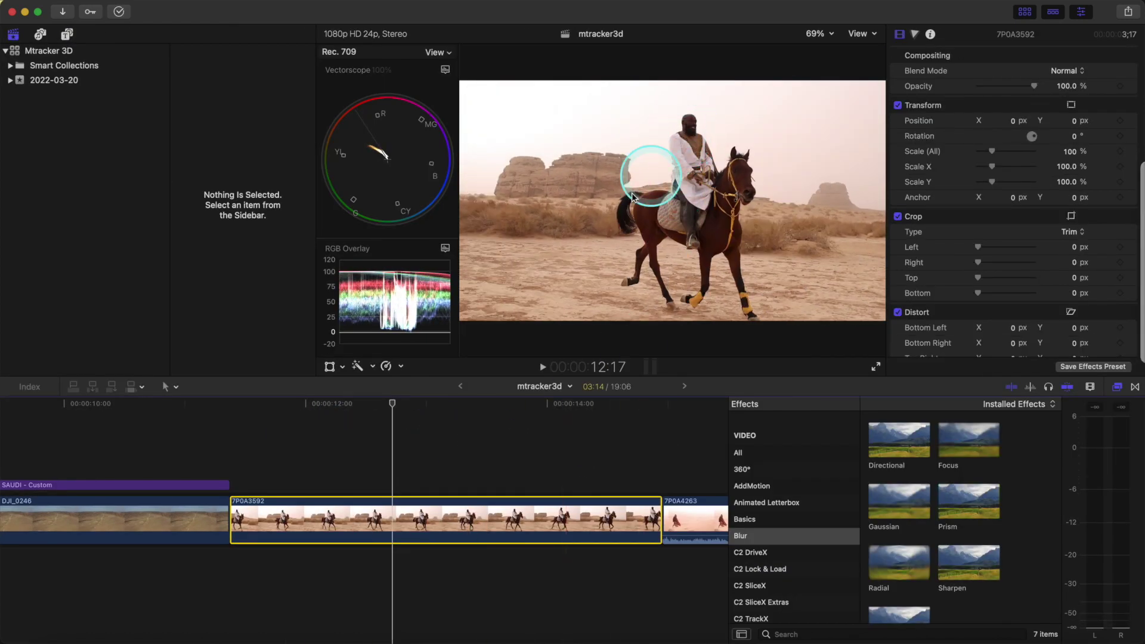
click(67, 35)
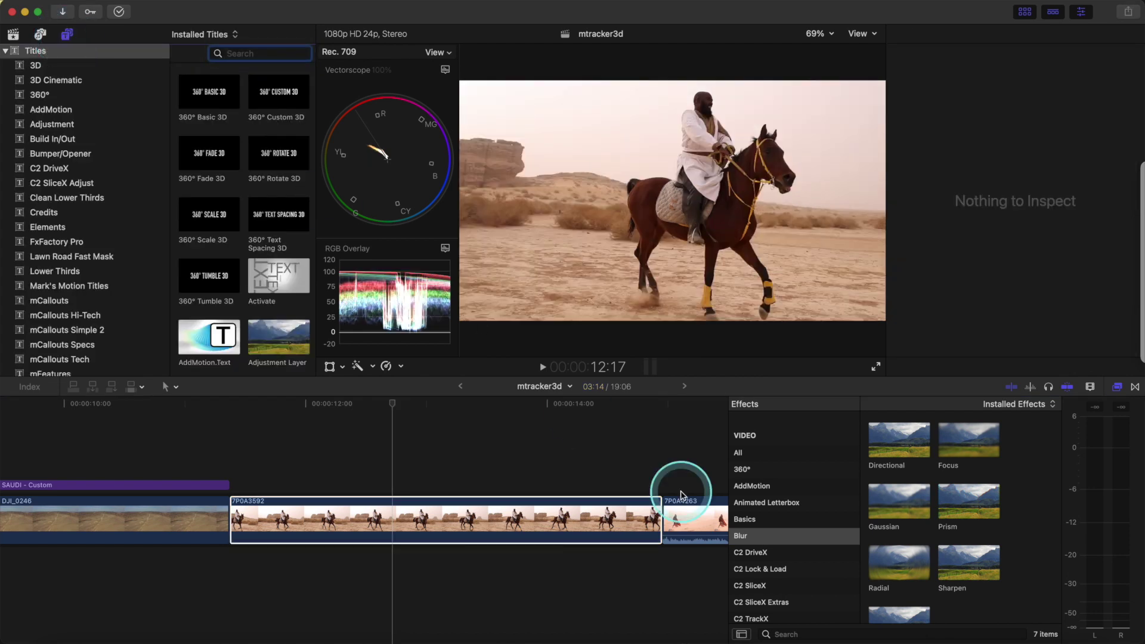
click(638, 519)
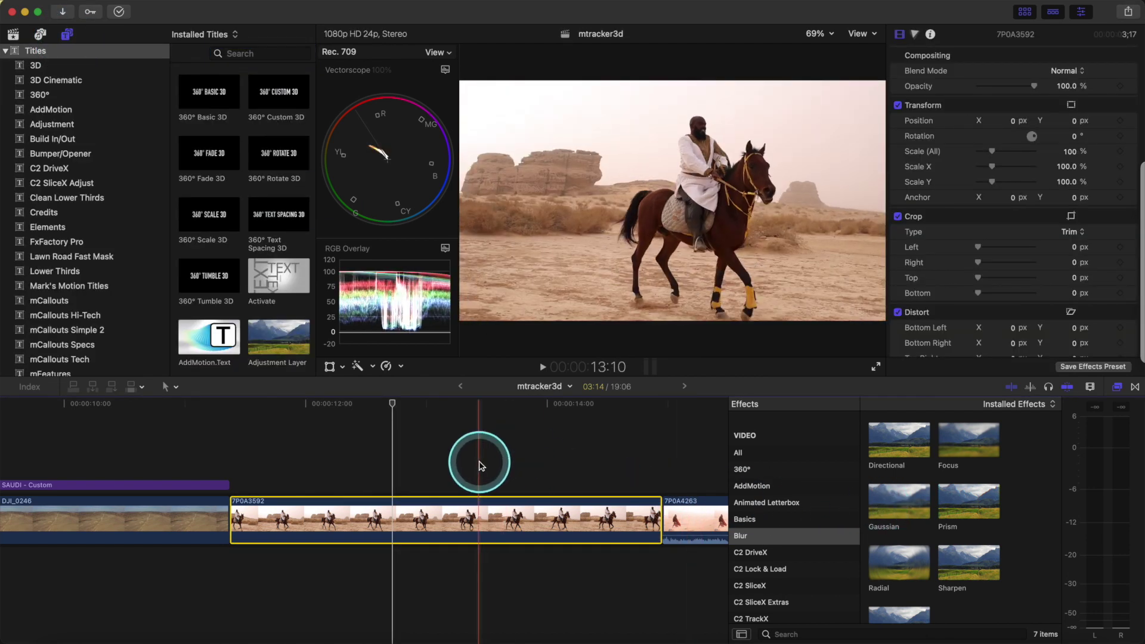
click(482, 466)
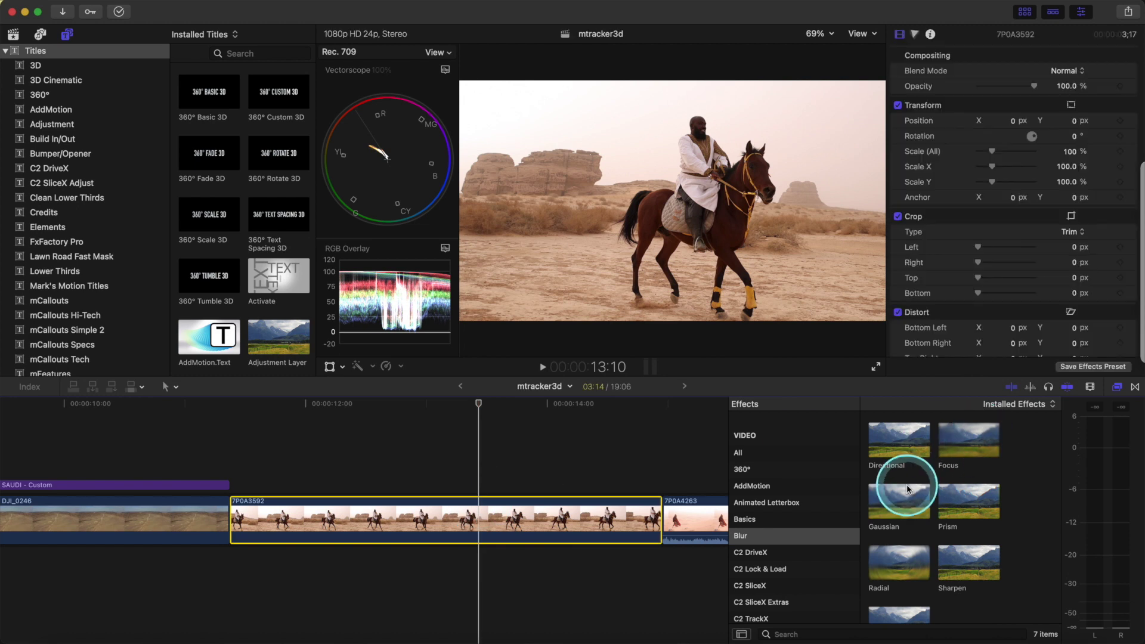
drag(901, 505, 694, 124)
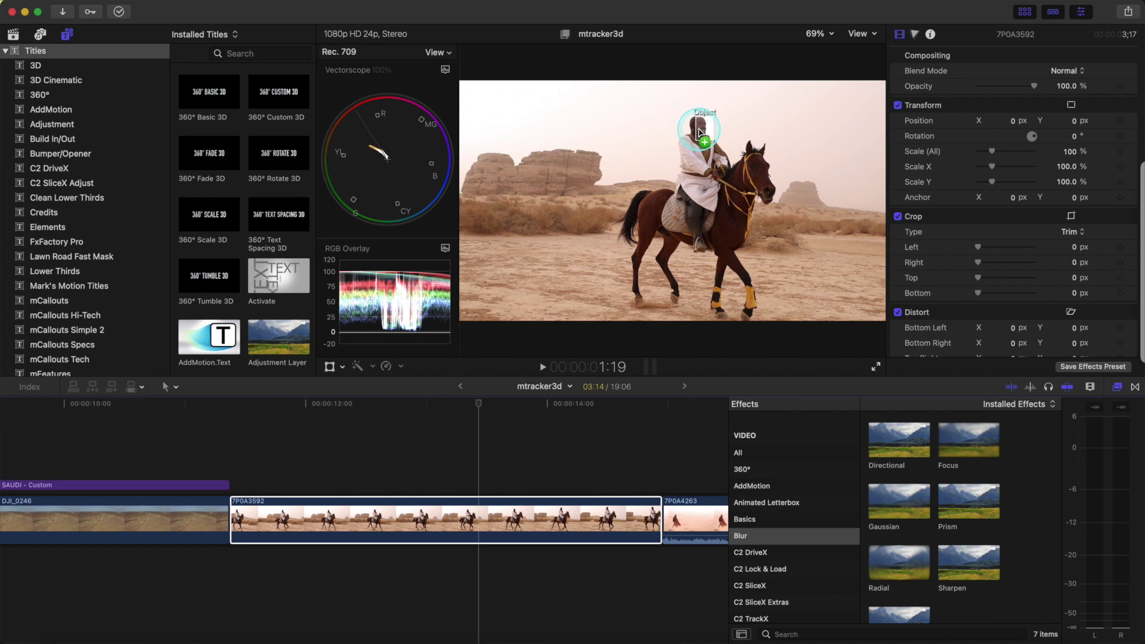
drag(699, 131, 700, 133)
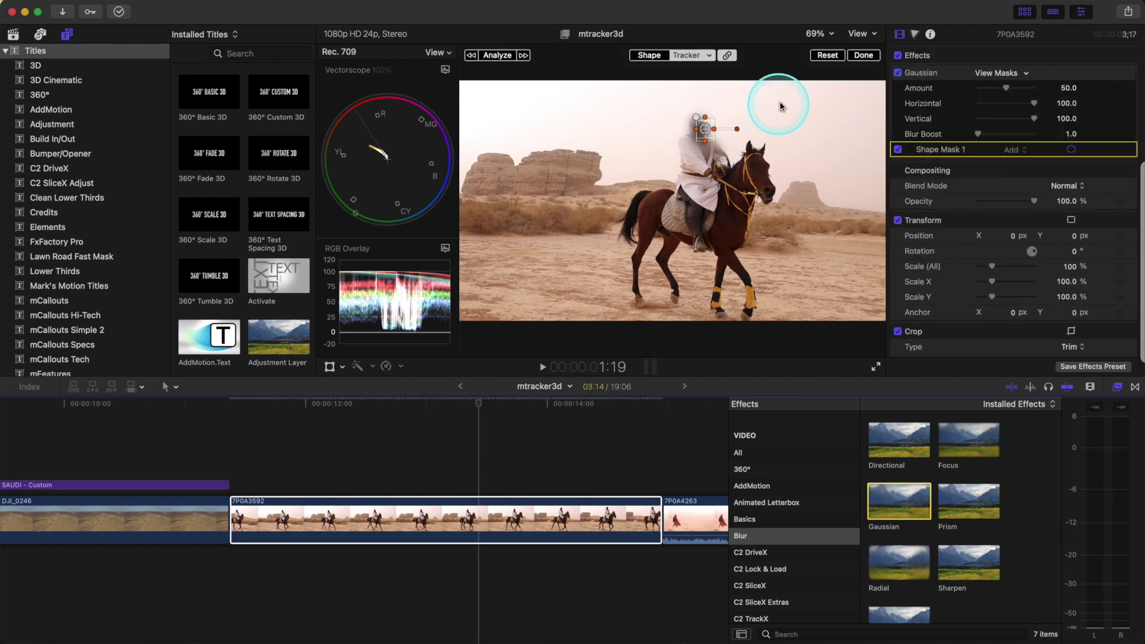
- Zoom the viewer to 200% and lower the Gaussian blur Amount to about 7.62
click(817, 33)
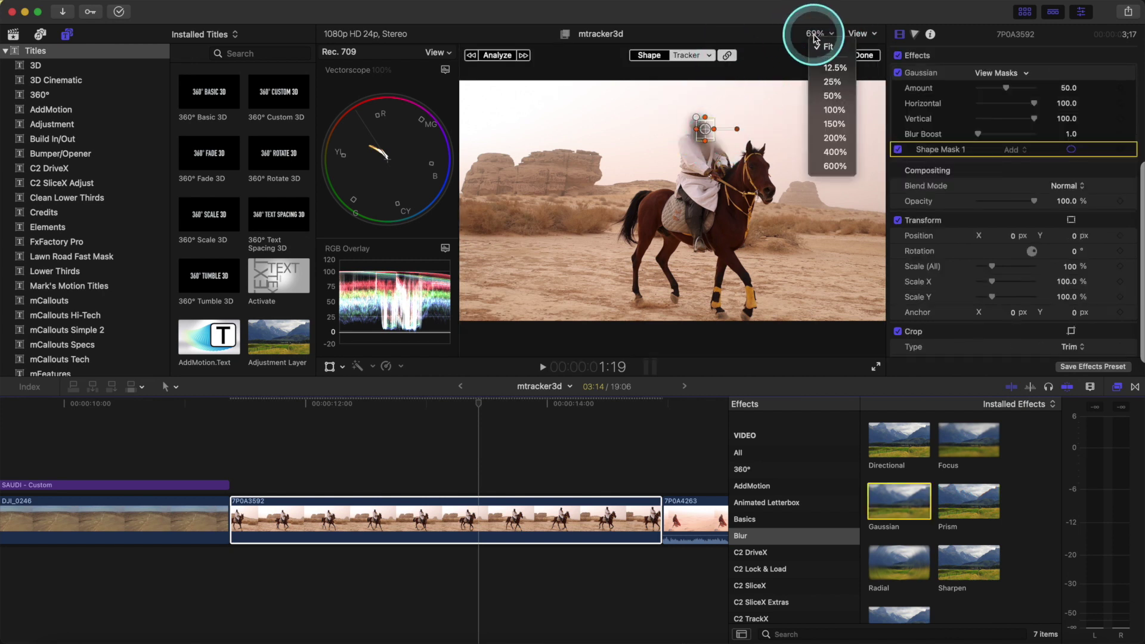
click(835, 137)
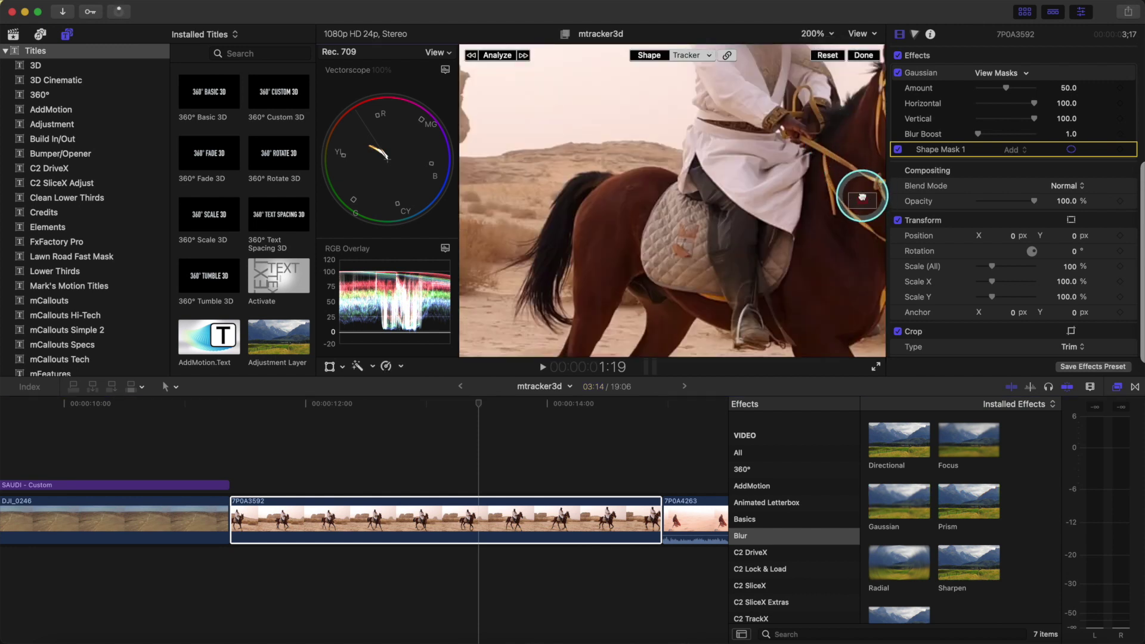
drag(857, 191, 863, 193)
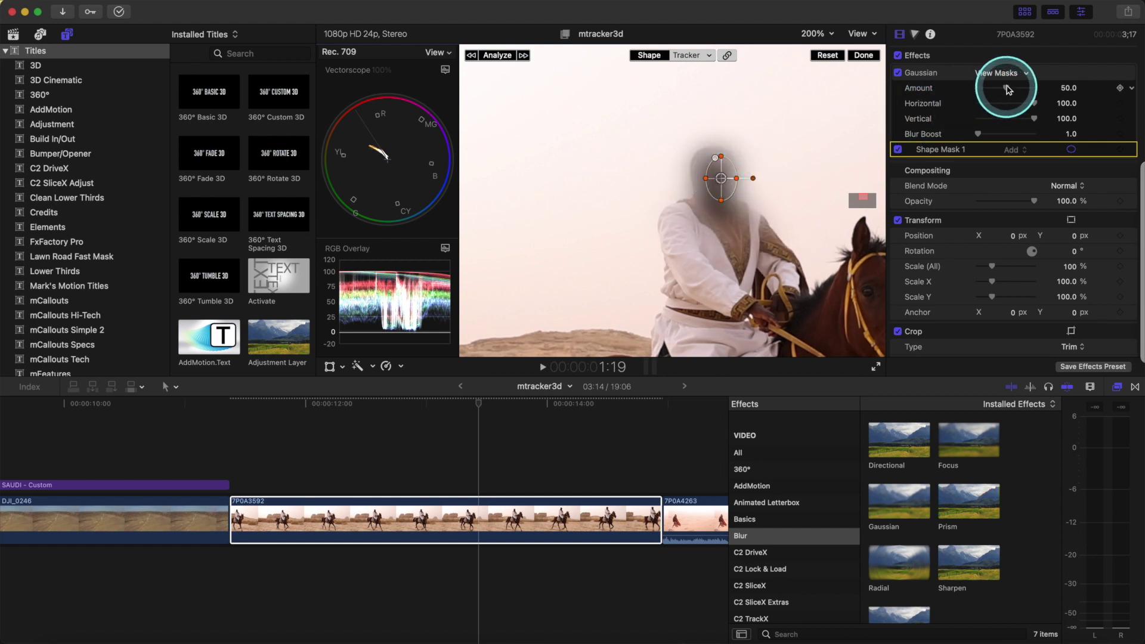
mouse_move(1006, 89)
mouse_down()
mouse_move(979, 89)
mouse_move(985, 98)
mouse_up()
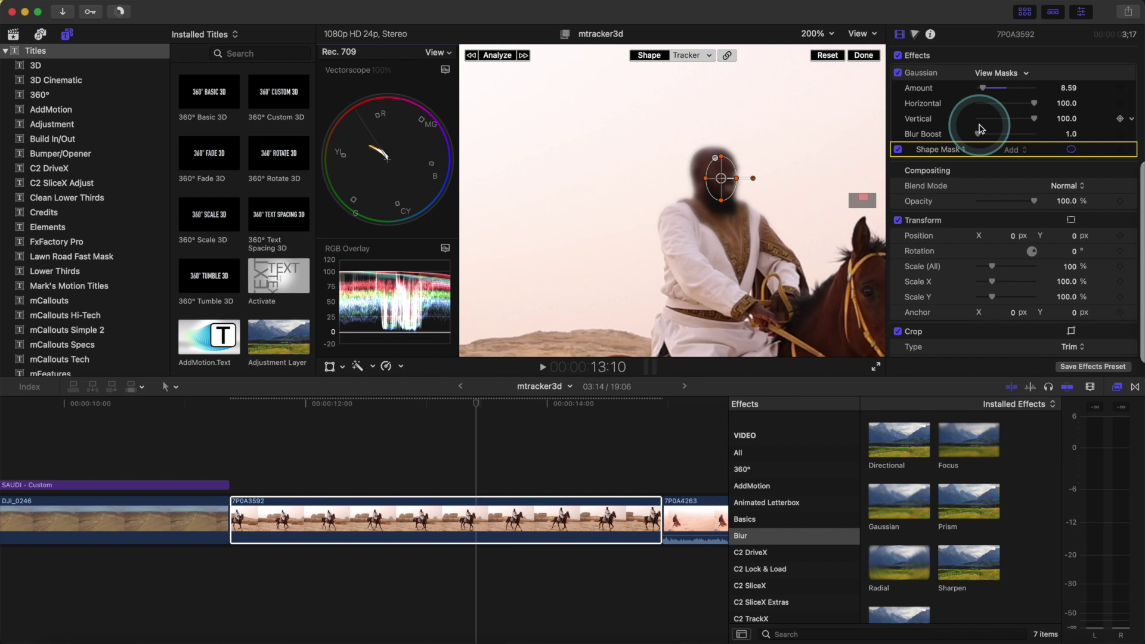
click(794, 134)
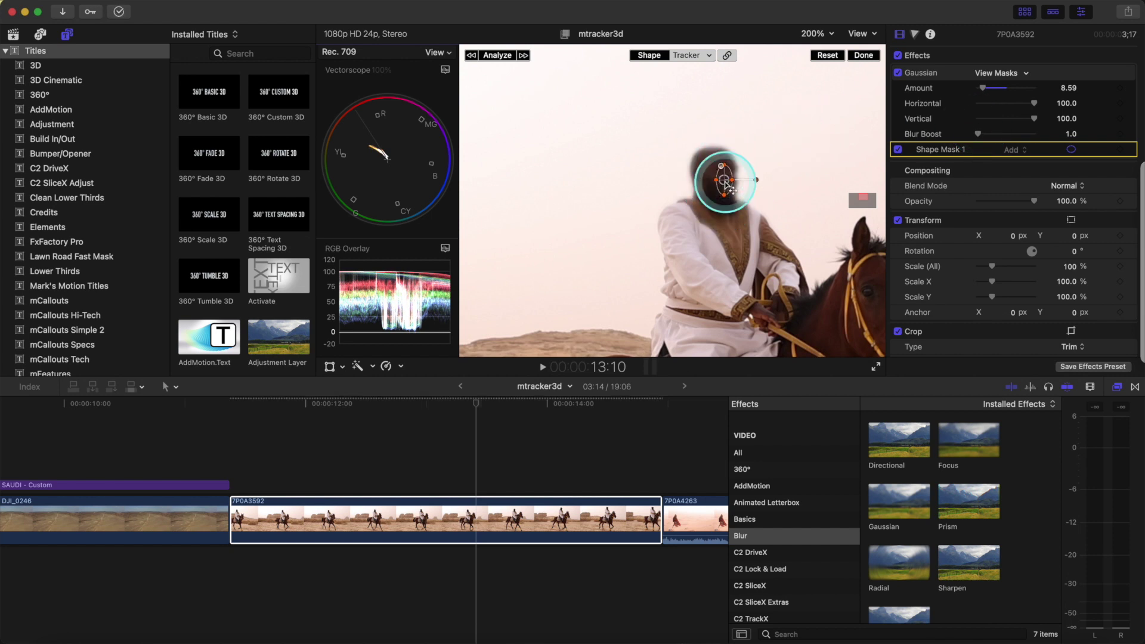
- Move the blur mask onto the rider's head, track it through the clip, and review at Fit
click(238, 504)
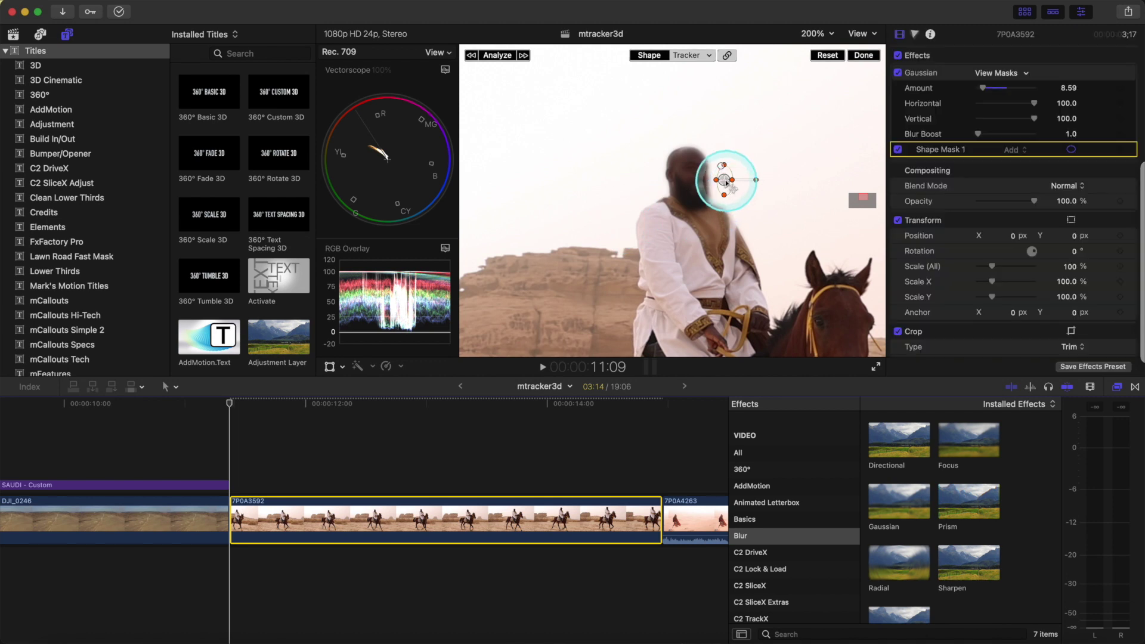
drag(727, 184, 703, 183)
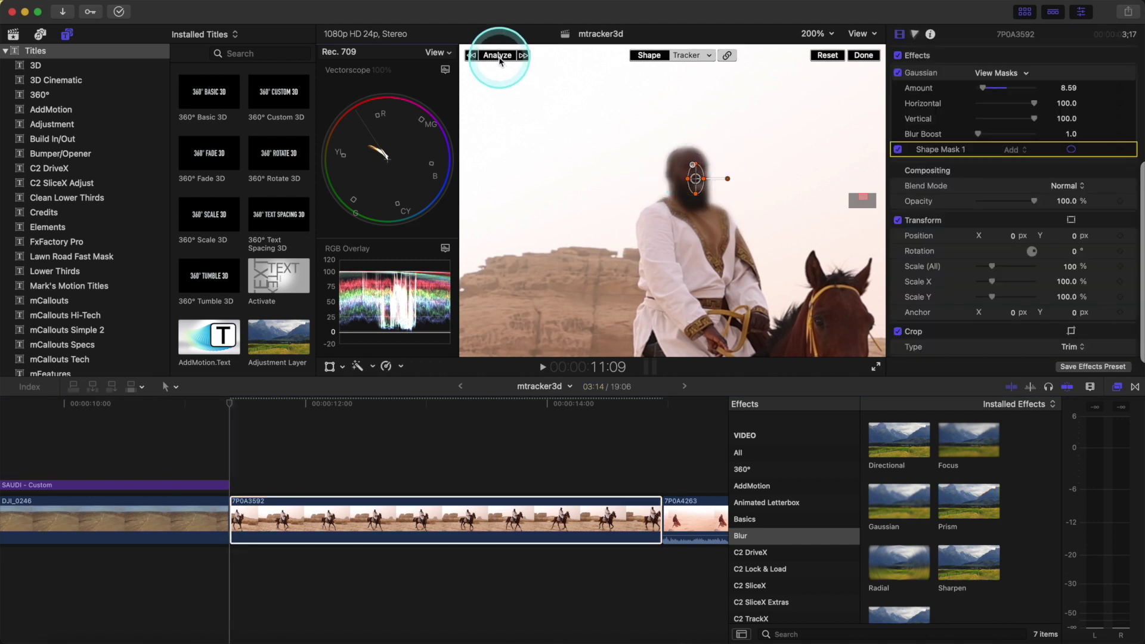
click(498, 56)
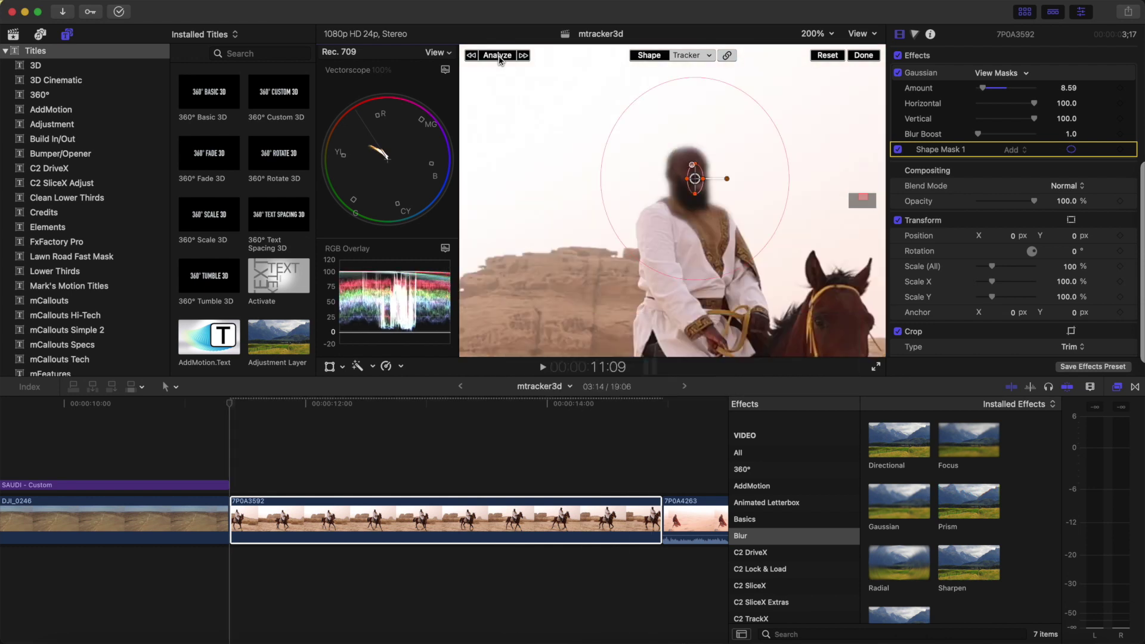
key(space)
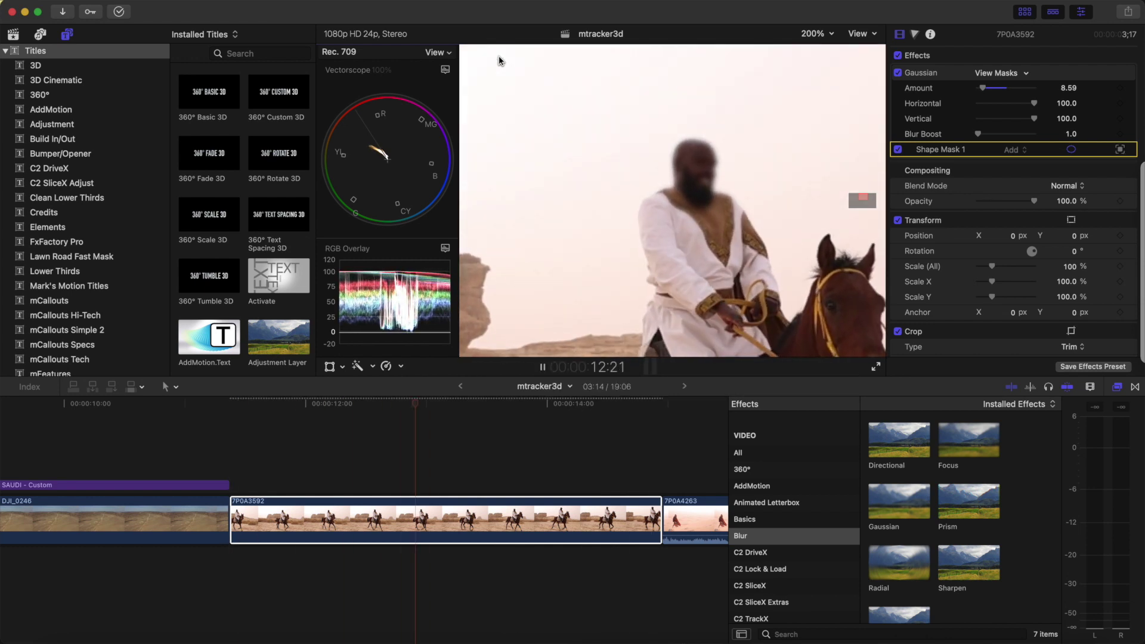
key(shift+z)
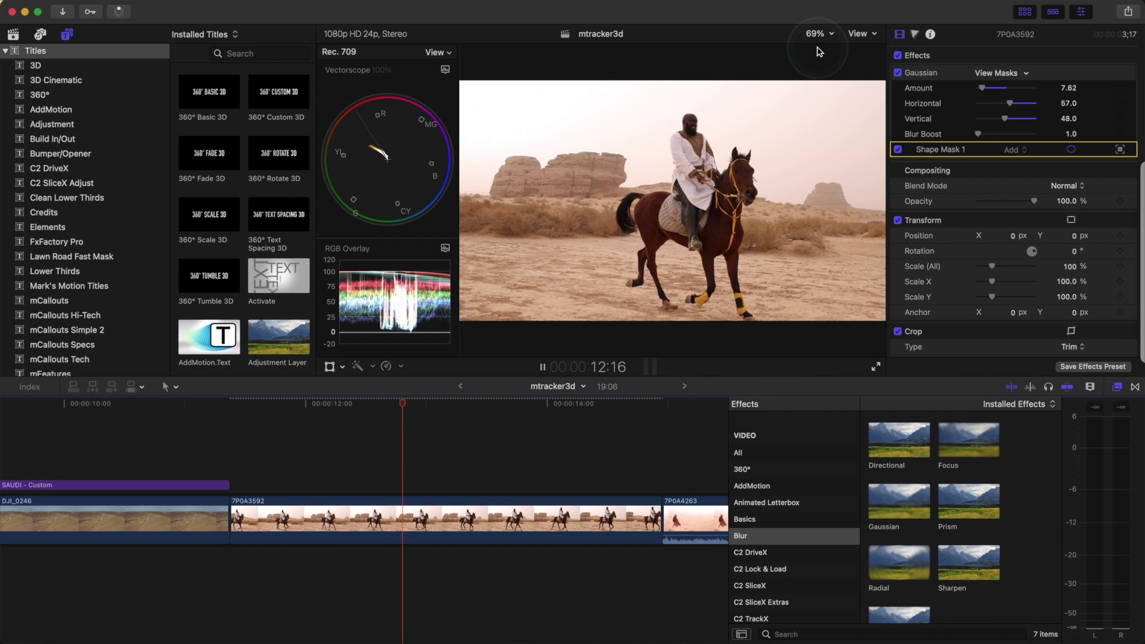
- Add a lighter Gaussian blur to the walking woman's face in 7P0A4263 and track it
click(550, 474)
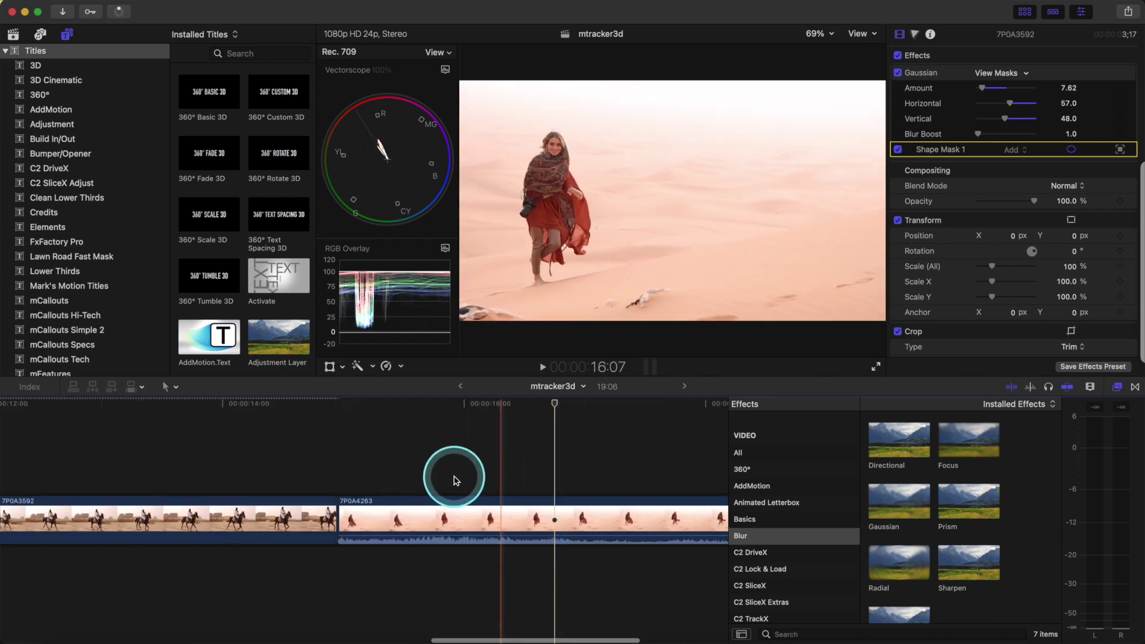
click(453, 513)
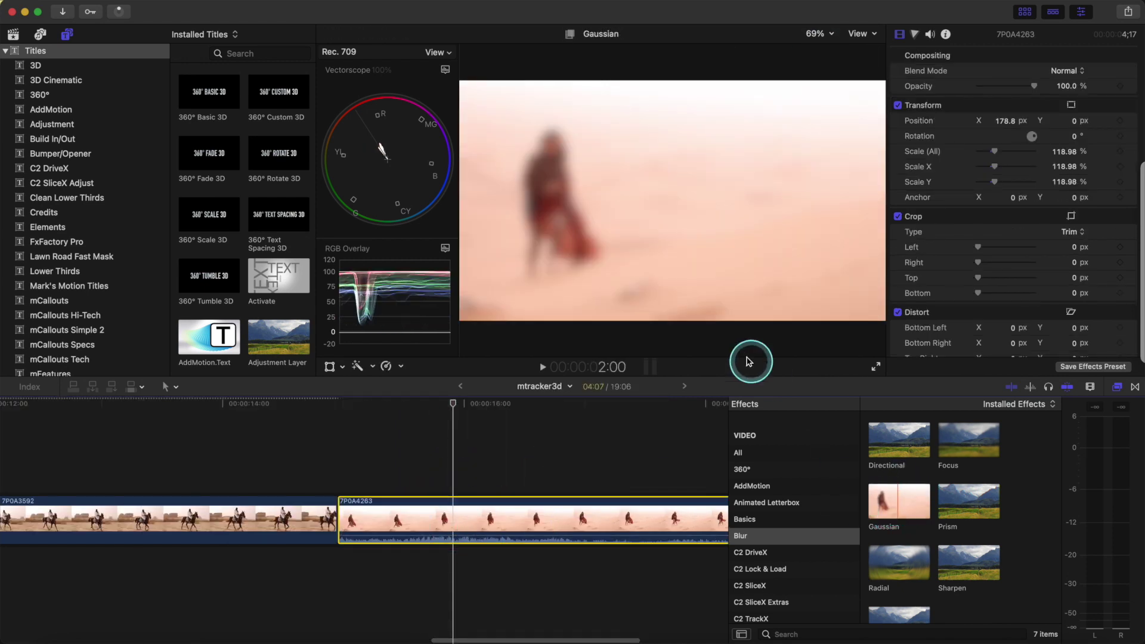
drag(749, 362, 552, 161)
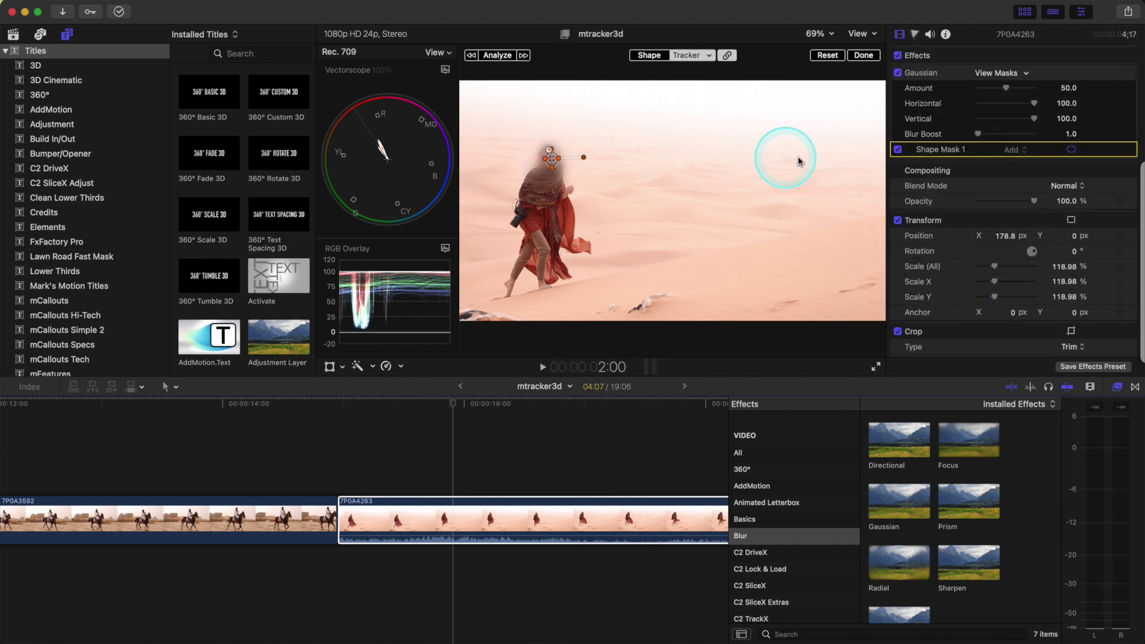
drag(1002, 89, 981, 96)
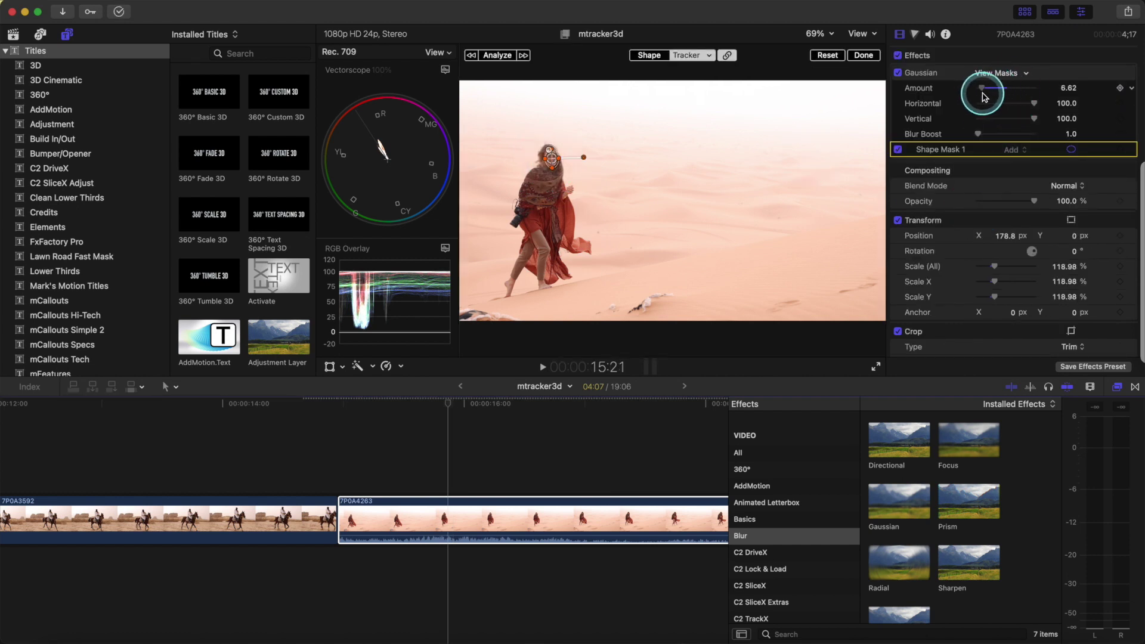
click(498, 56)
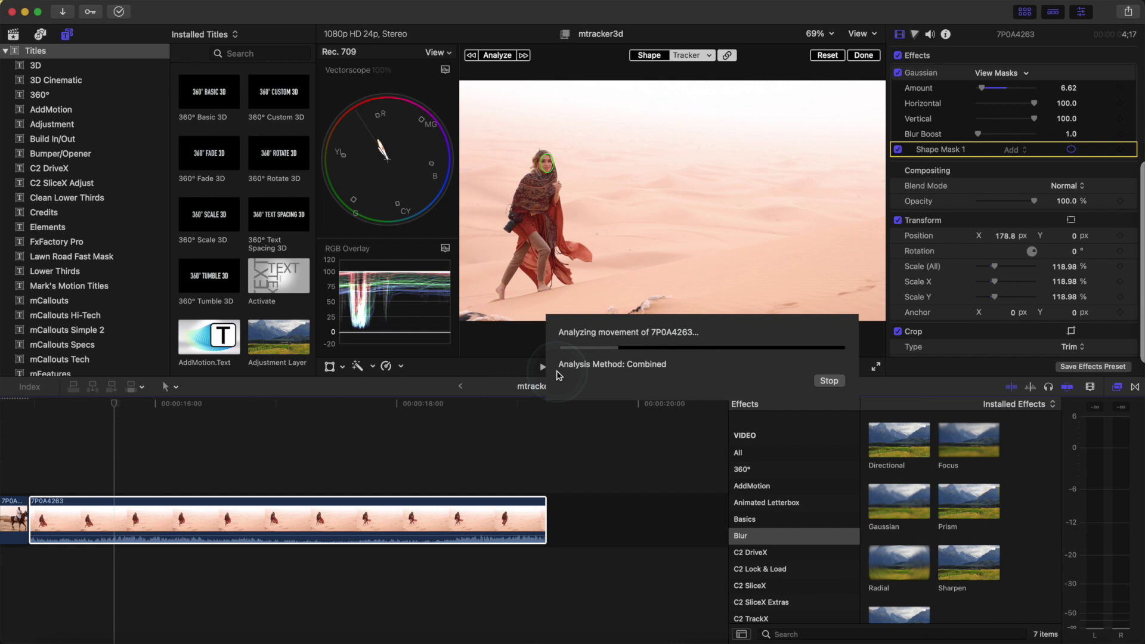
- Rename the Face Track 2 tracker to 'desert track'
click(28, 507)
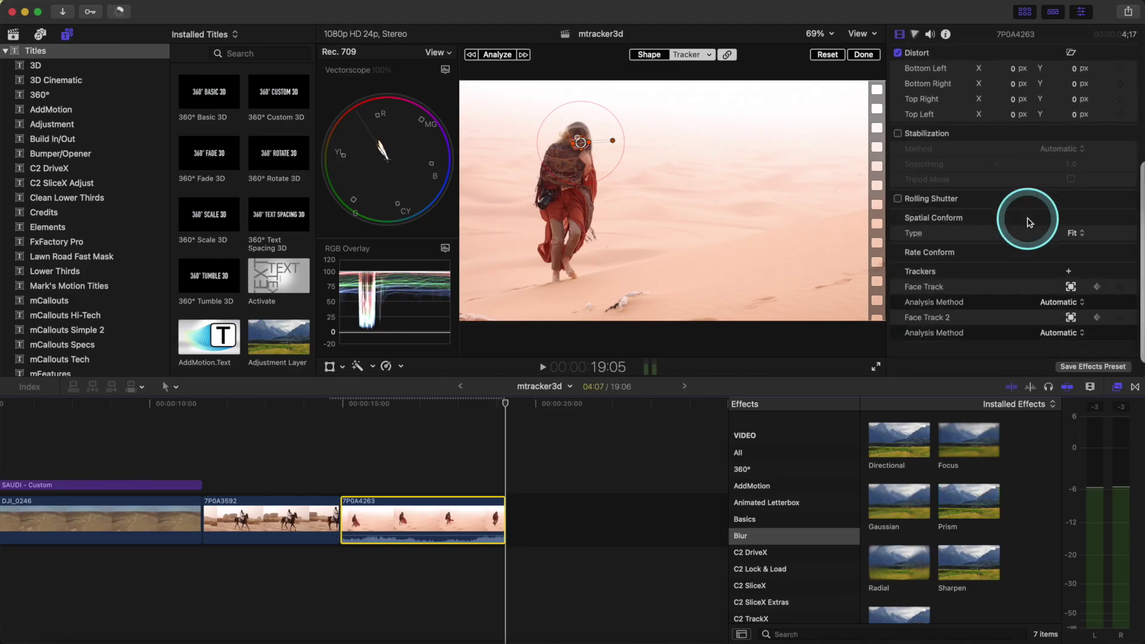
click(925, 325)
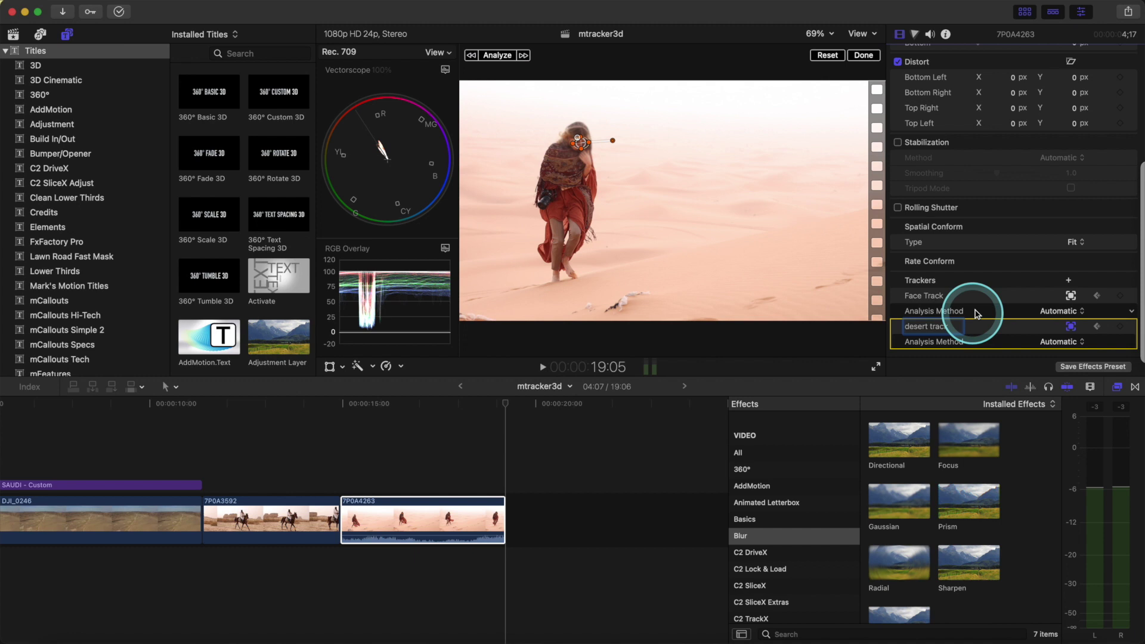
key(Return)
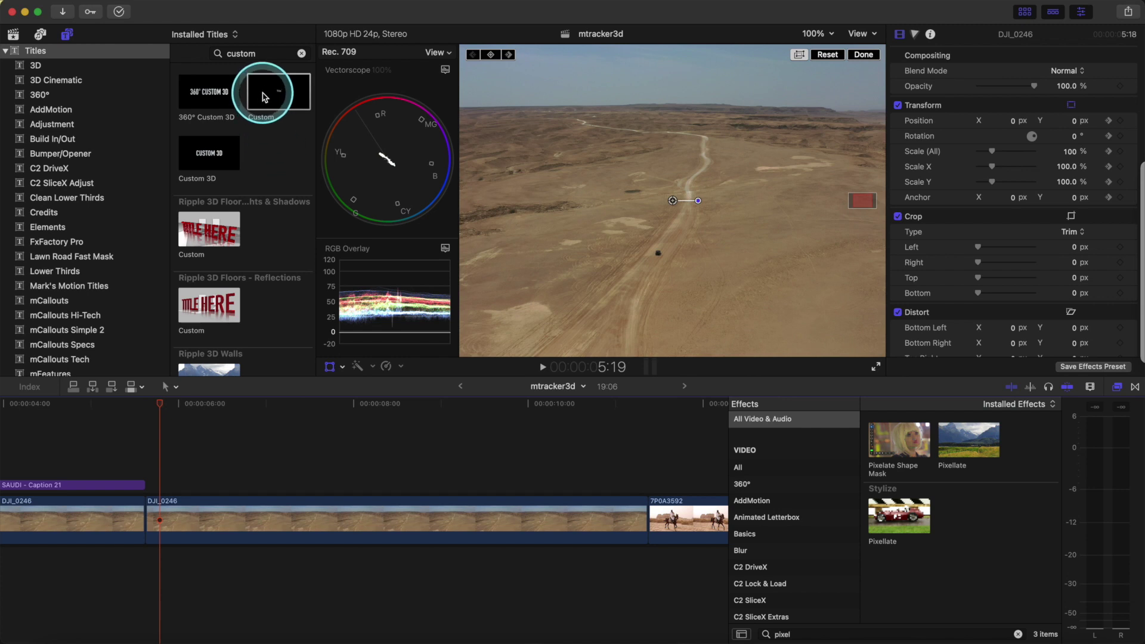
- Drop a Custom title over the drone footage, lengthen its clip and analyse the footage for tracking
drag(269, 97, 591, 251)
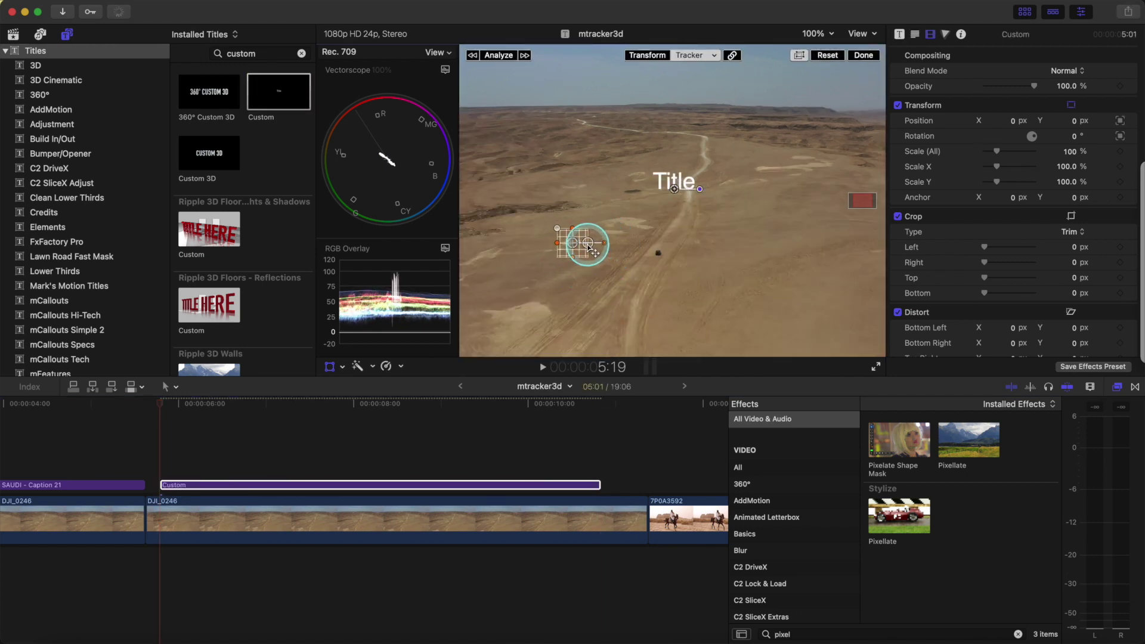
drag(396, 483, 383, 483)
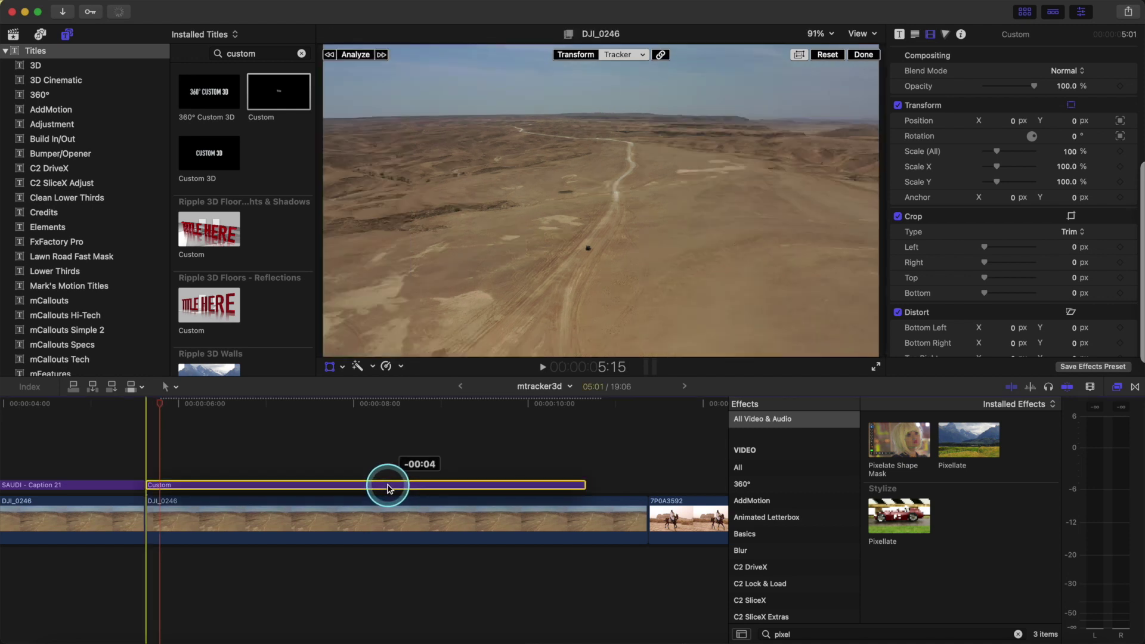
drag(583, 484, 645, 484)
click(224, 481)
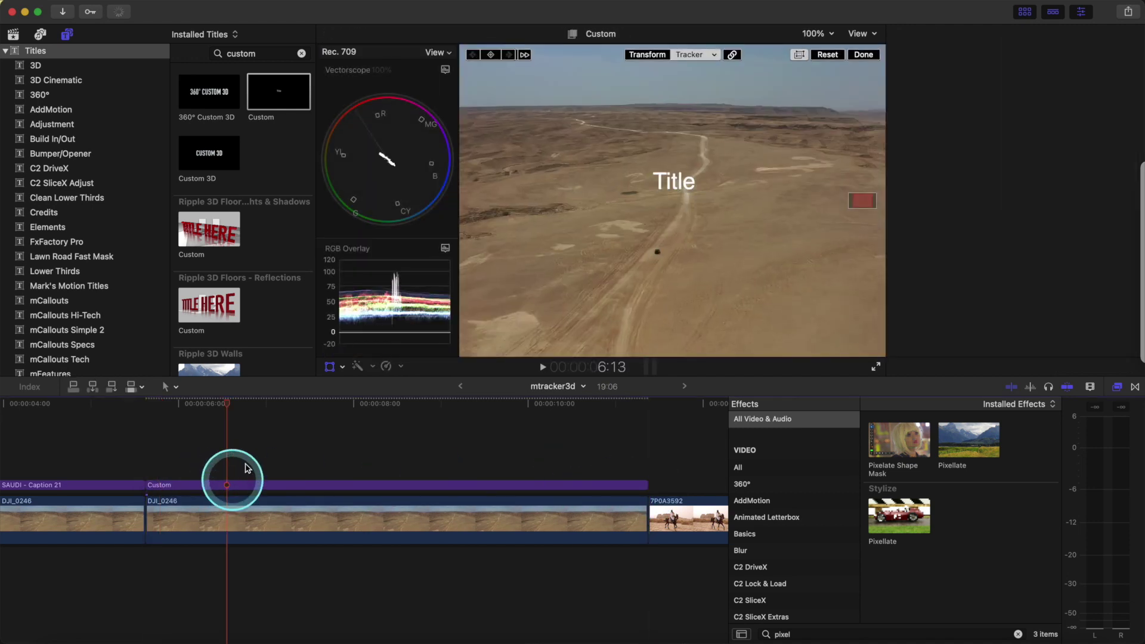
click(493, 56)
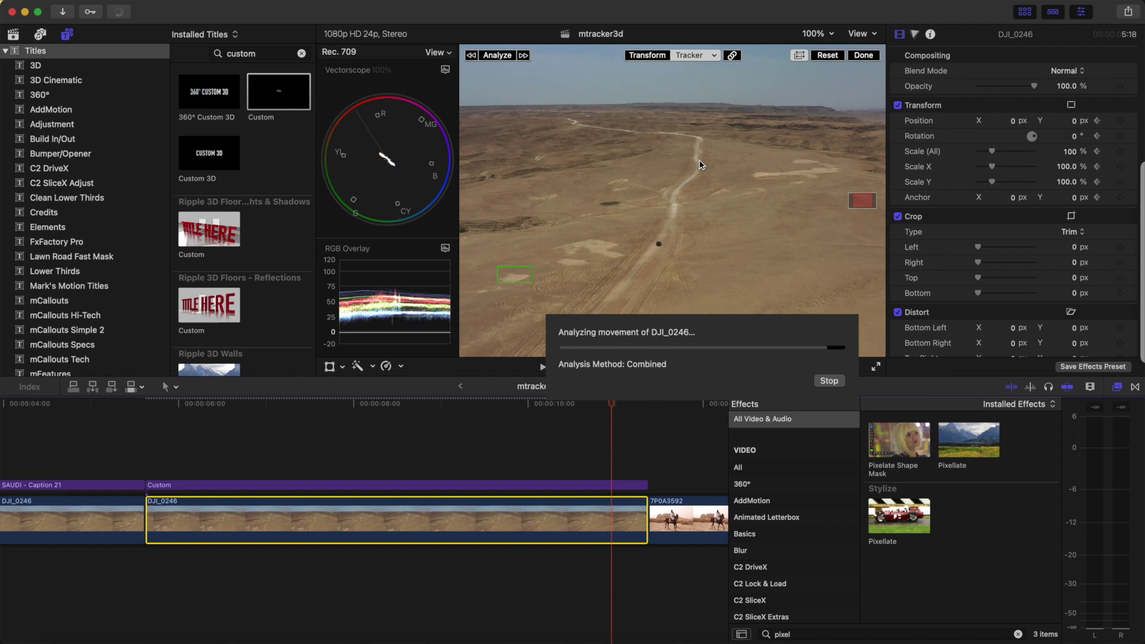
- Move the title to the lower left, scale it to 157%, and play it back
drag(601, 201, 536, 255)
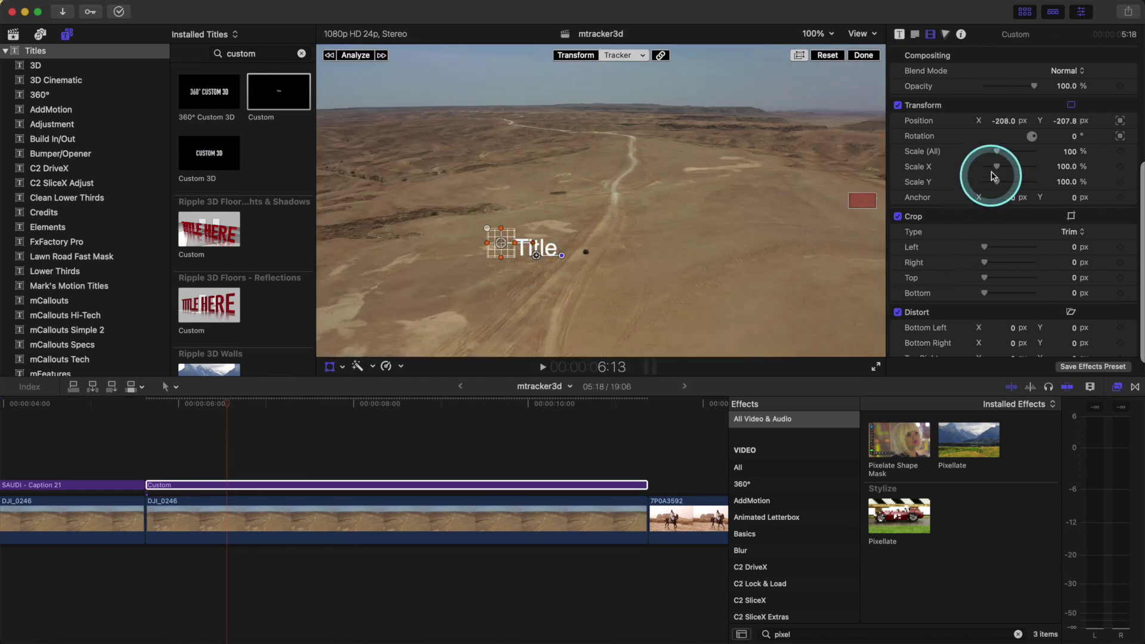
drag(1000, 154, 1007, 155)
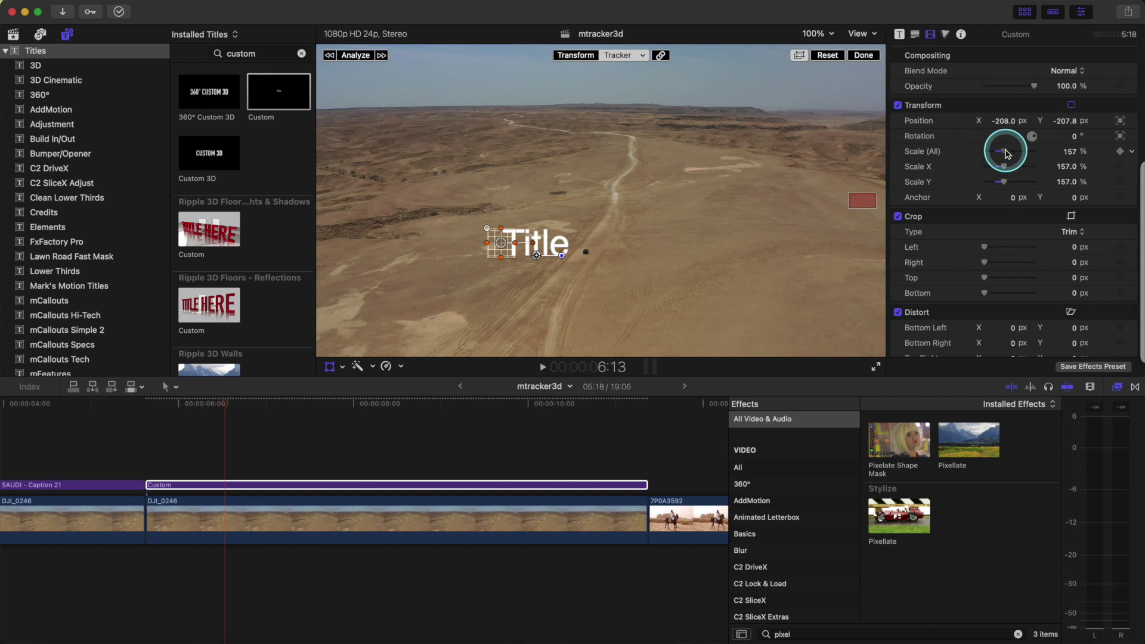
click(147, 462)
key(space)
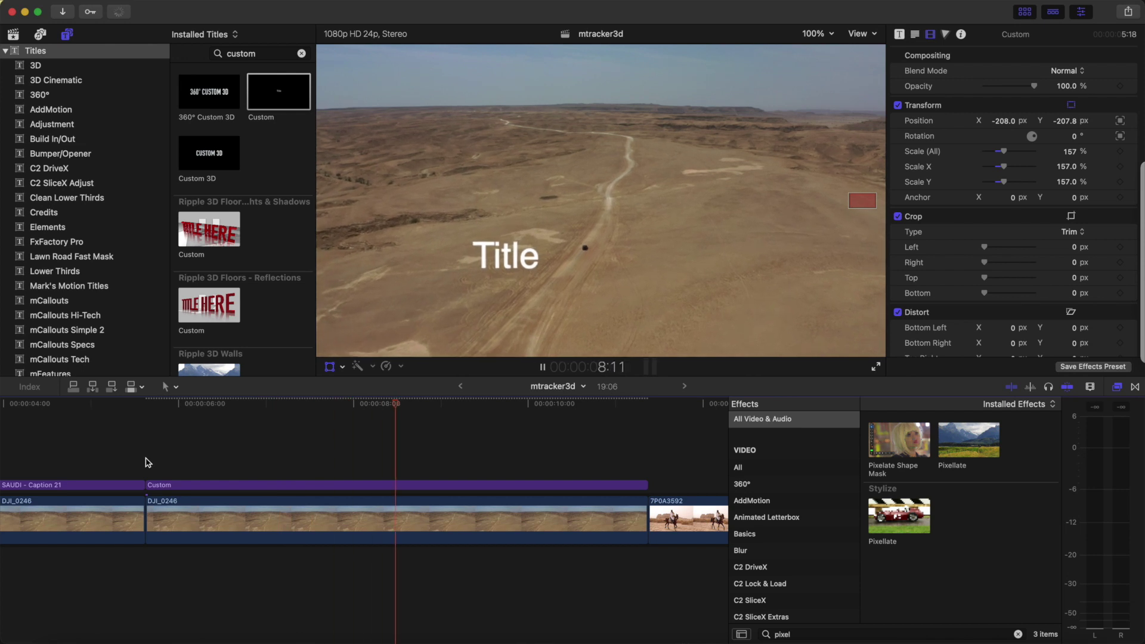
click(158, 537)
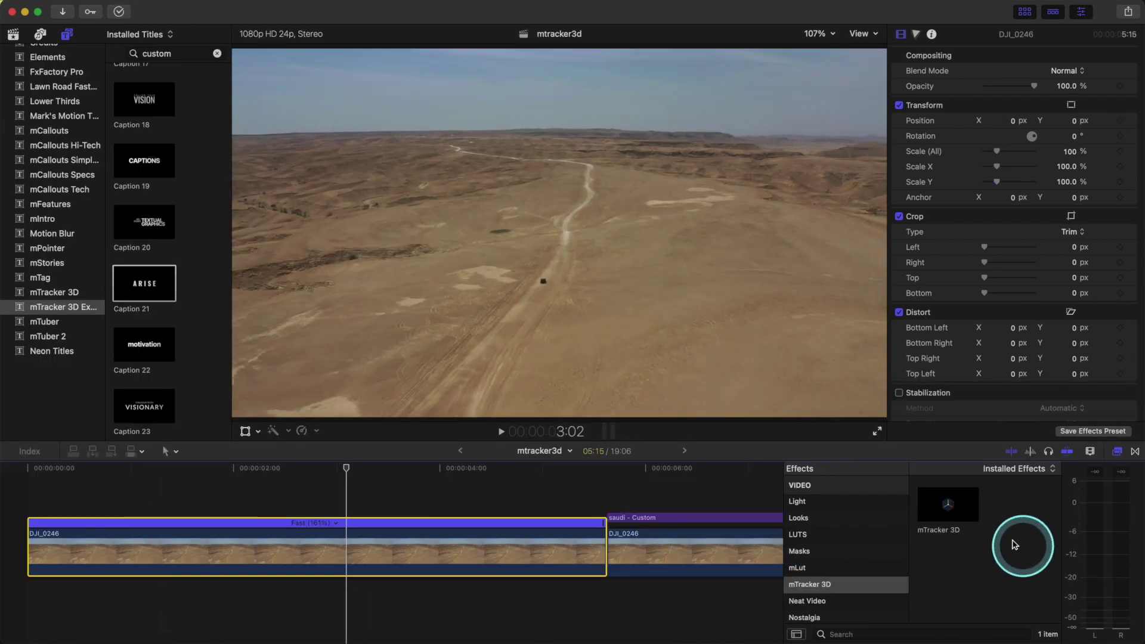
- Drop mTracker 3D onto the DJI_0246 clip and start its 3D track analysis
drag(948, 504, 440, 554)
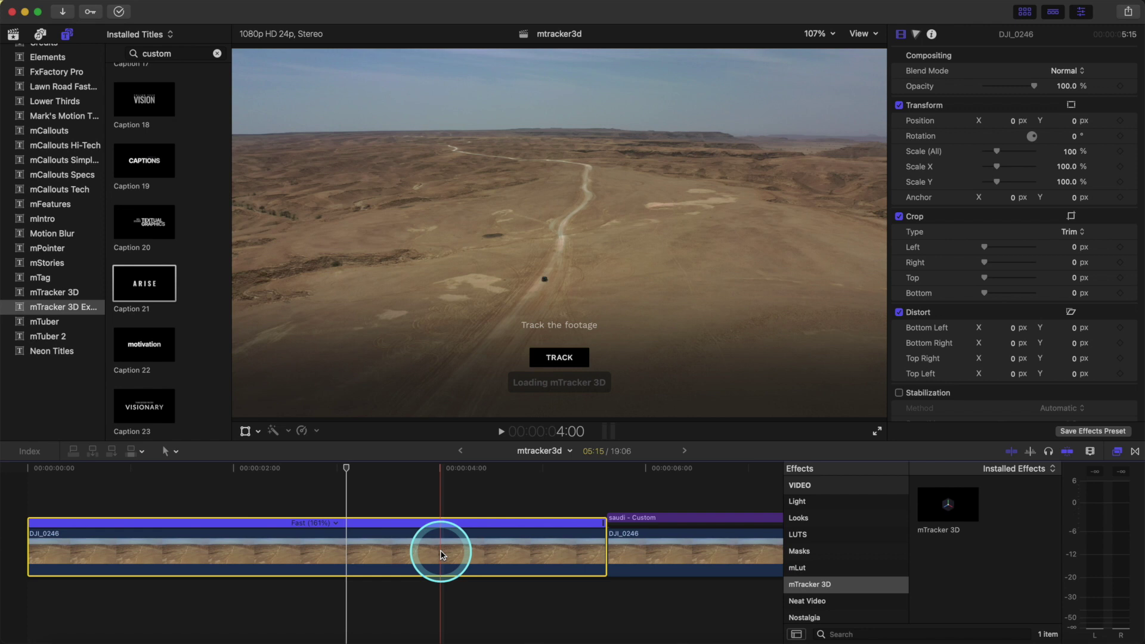
click(555, 361)
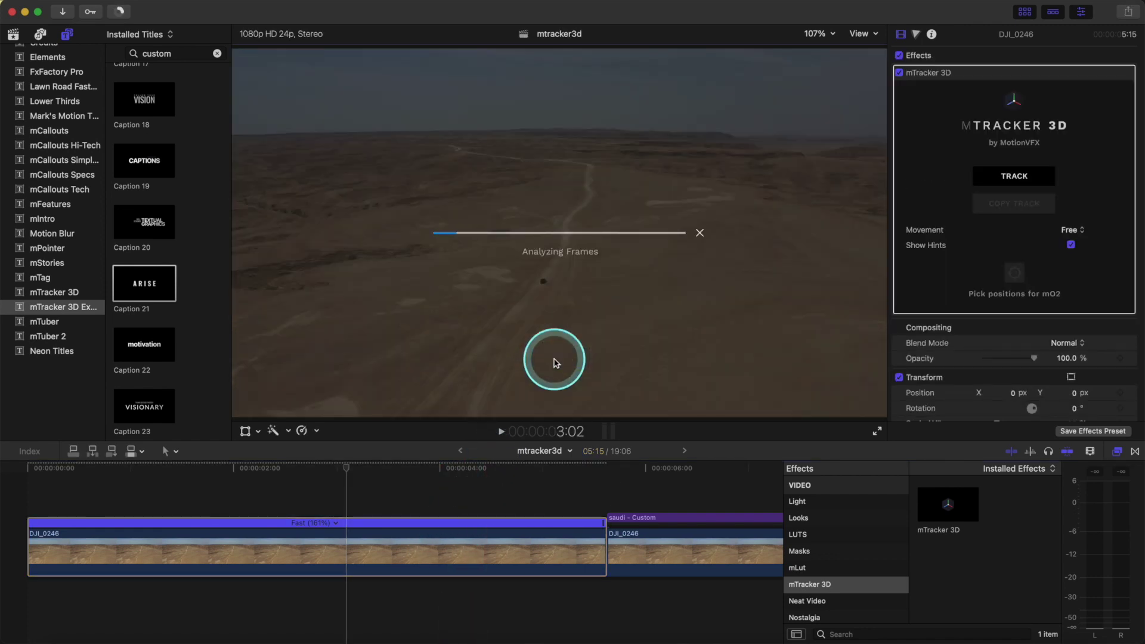